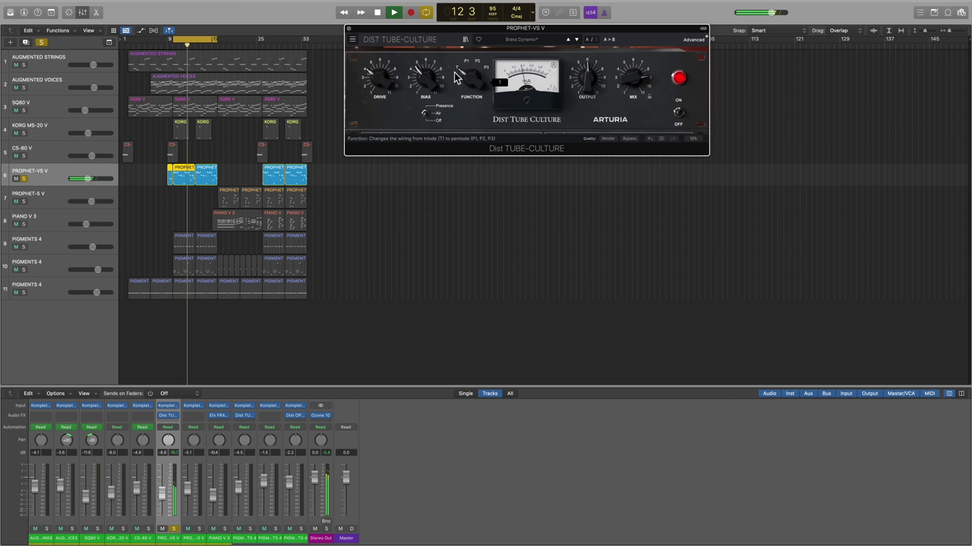
Open the built-in Main Panel tutorial for Dist TUBE-CULTURE on the PROPHET-VS V track and step through its pages
{"action": "mouse_move", "coordinate": [415, 79]}
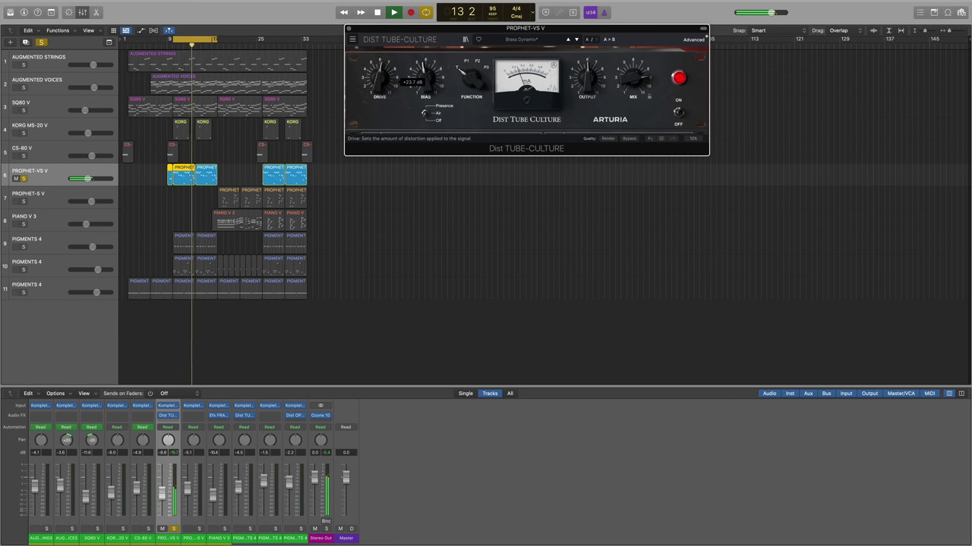
{"action": "mouse_move", "coordinate": [432, 116]}
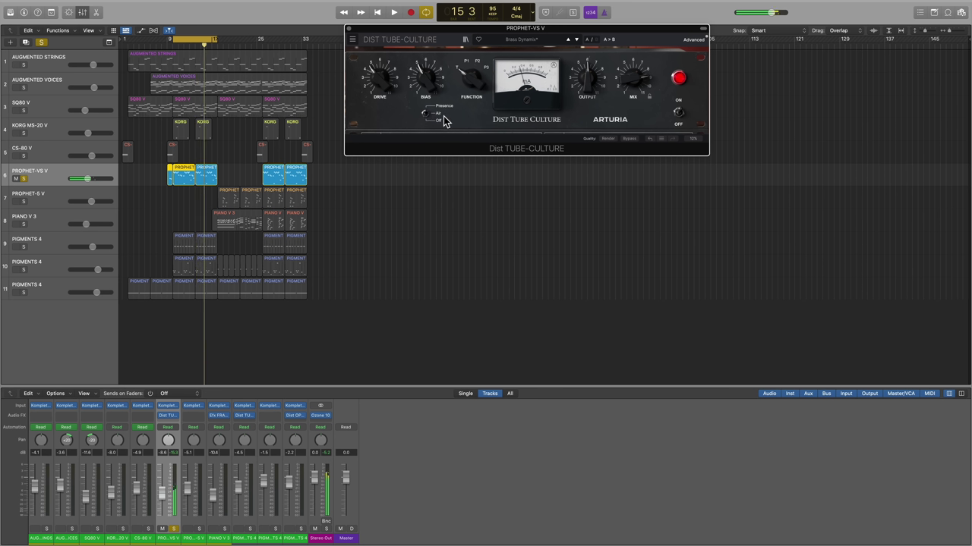
{"action": "left_click", "coordinate": [353, 40]}
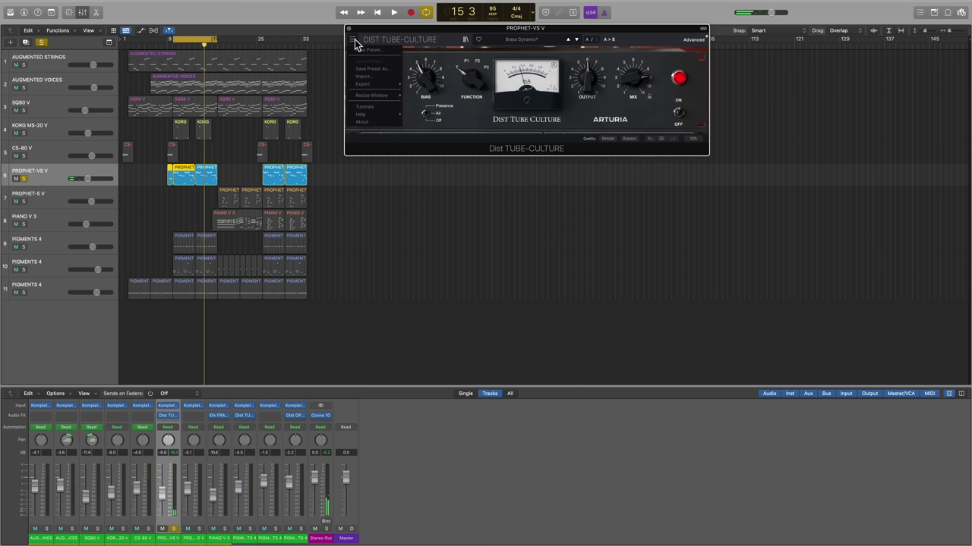
{"action": "left_click", "coordinate": [365, 108]}
{"action": "left_click", "coordinate": [735, 79]}
{"action": "left_click", "coordinate": [643, 109]}
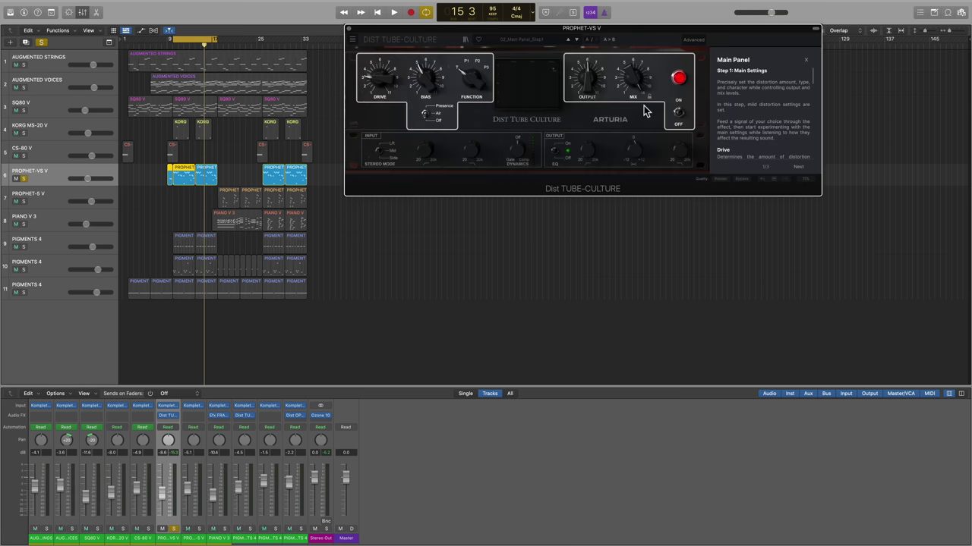
{"action": "left_click", "coordinate": [798, 167]}
{"action": "left_click", "coordinate": [798, 167]}
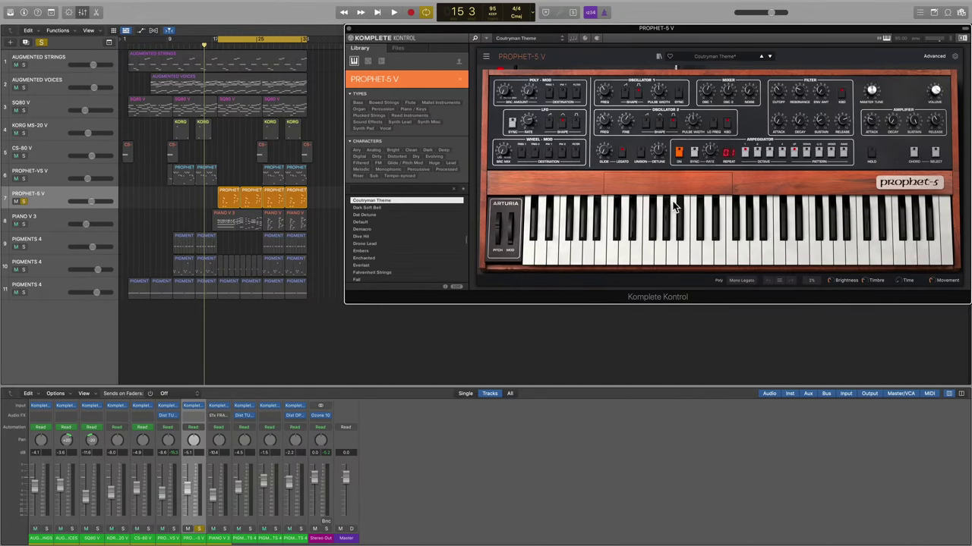
Play the soloed PROPHET-5 V part, then audition several other Prophet-5 V presets in the library, including Fascination
{"action": "key", "text": "space"}
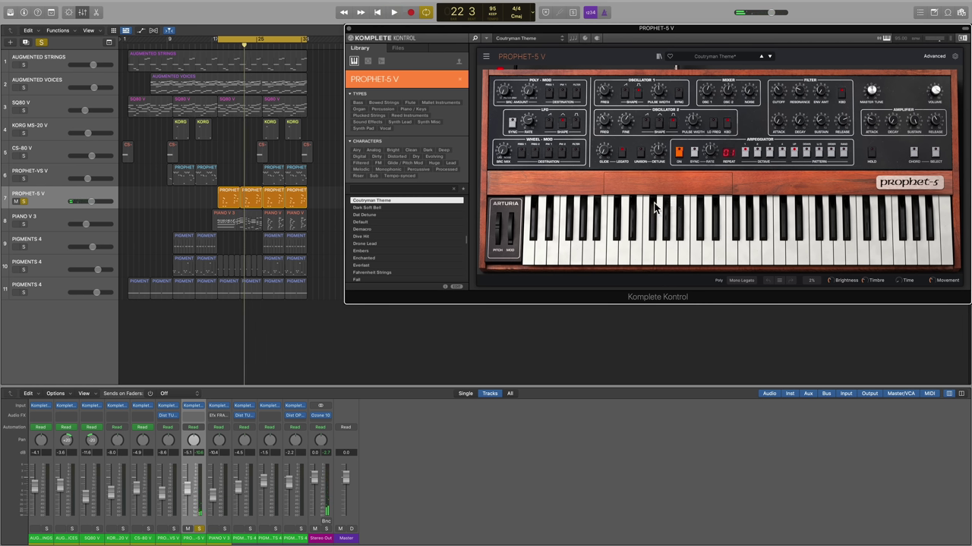
{"action": "scroll", "coordinate": [430, 223], "scroll_direction": "down", "scroll_amount": 3}
{"action": "left_click", "coordinate": [420, 244]}
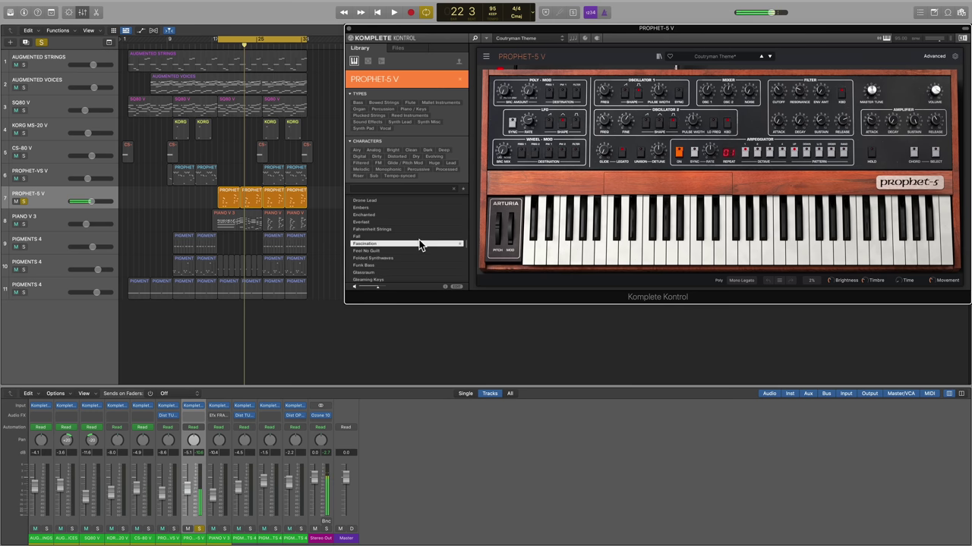
{"action": "left_click", "coordinate": [415, 258]}
{"action": "scroll", "coordinate": [413, 259], "scroll_direction": "down", "scroll_amount": 3}
{"action": "scroll", "coordinate": [413, 250], "scroll_direction": "down", "scroll_amount": 3}
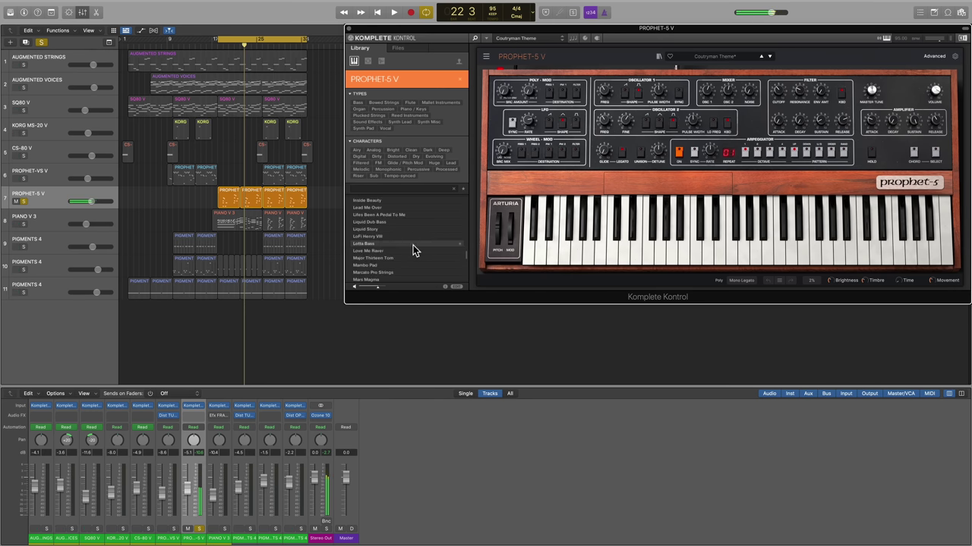
{"action": "scroll", "coordinate": [413, 245], "scroll_direction": "down", "scroll_amount": 1}
{"action": "left_click", "coordinate": [411, 236]}
{"action": "left_click", "coordinate": [405, 251]}
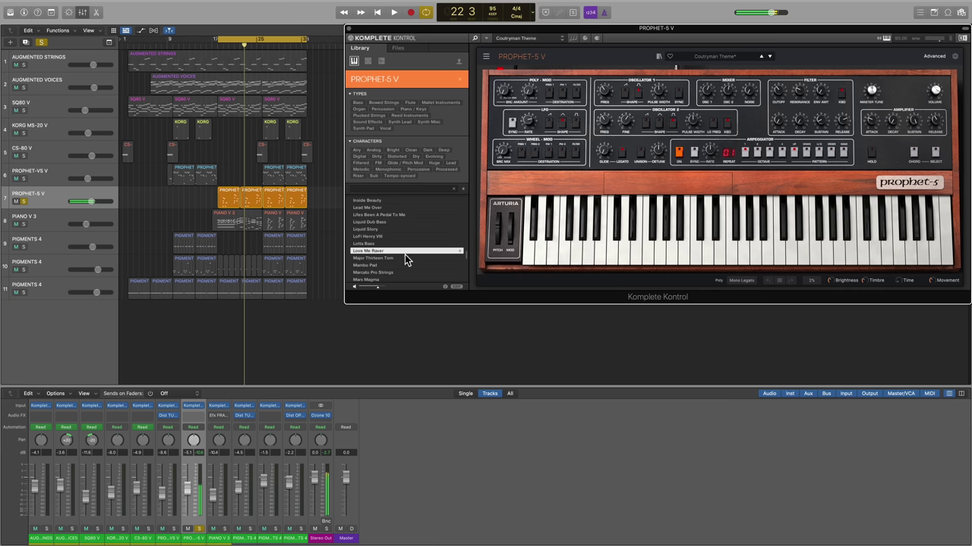
{"action": "left_click", "coordinate": [400, 266]}
{"action": "scroll", "coordinate": [400, 258], "scroll_direction": "down", "scroll_amount": 3}
{"action": "left_click", "coordinate": [402, 252]}
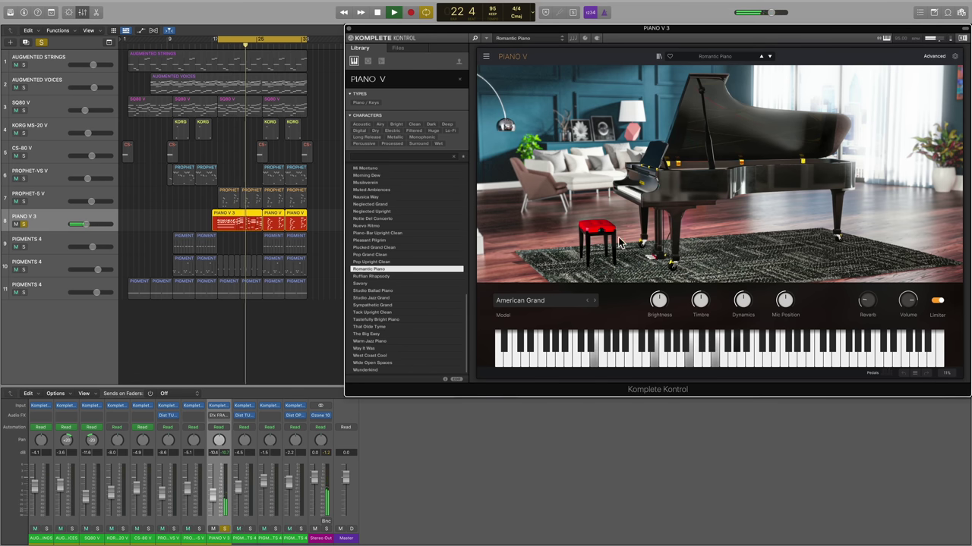
Examine Piano V's advanced Model and Effect settings and the Efx FRAGMENTS plug-in on the PIANO V 3 track
{"action": "left_click", "coordinate": [932, 57]}
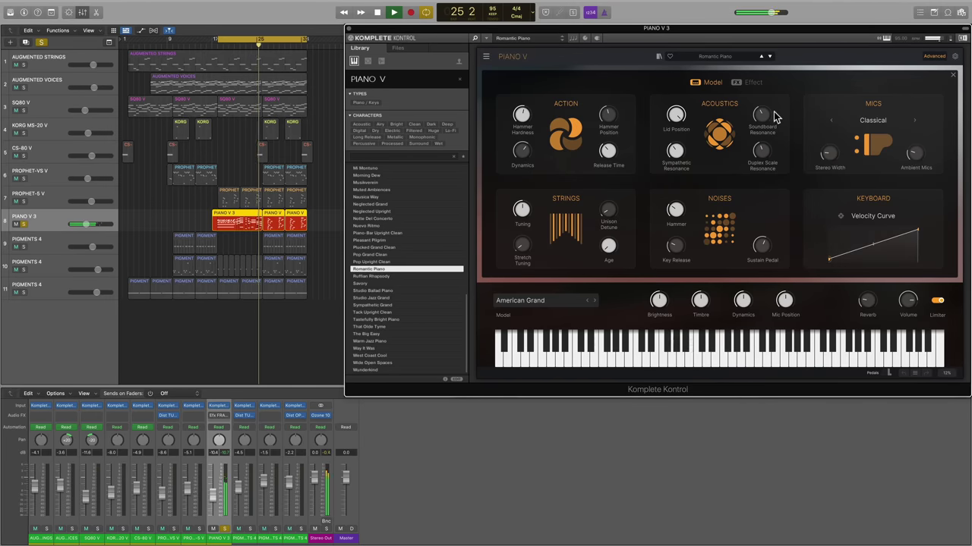
{"action": "left_click", "coordinate": [751, 85]}
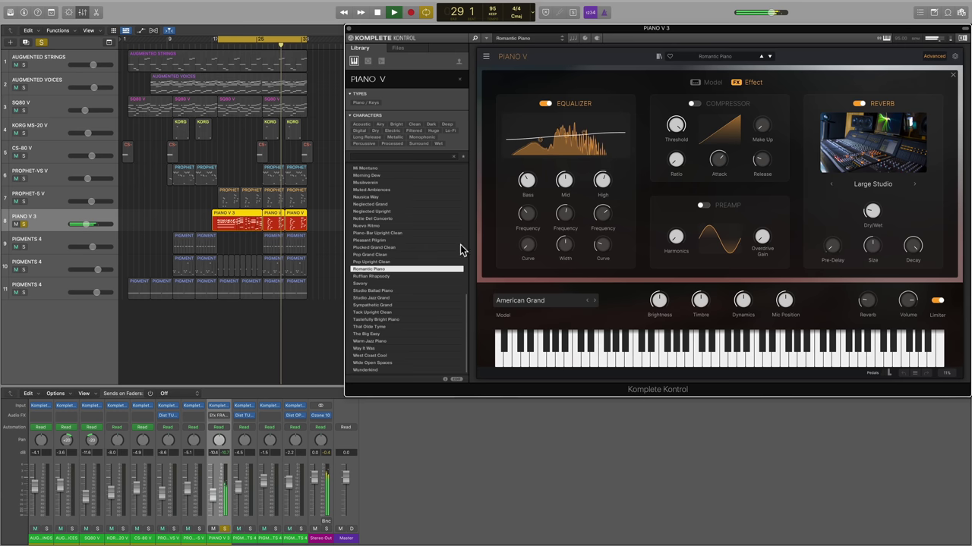
{"action": "left_click", "coordinate": [218, 415]}
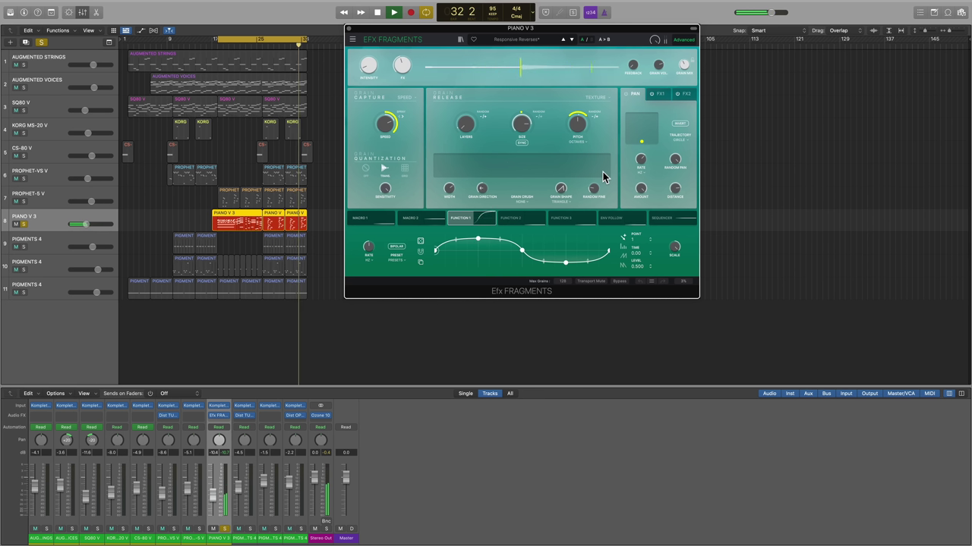
{"action": "key", "text": "c"}
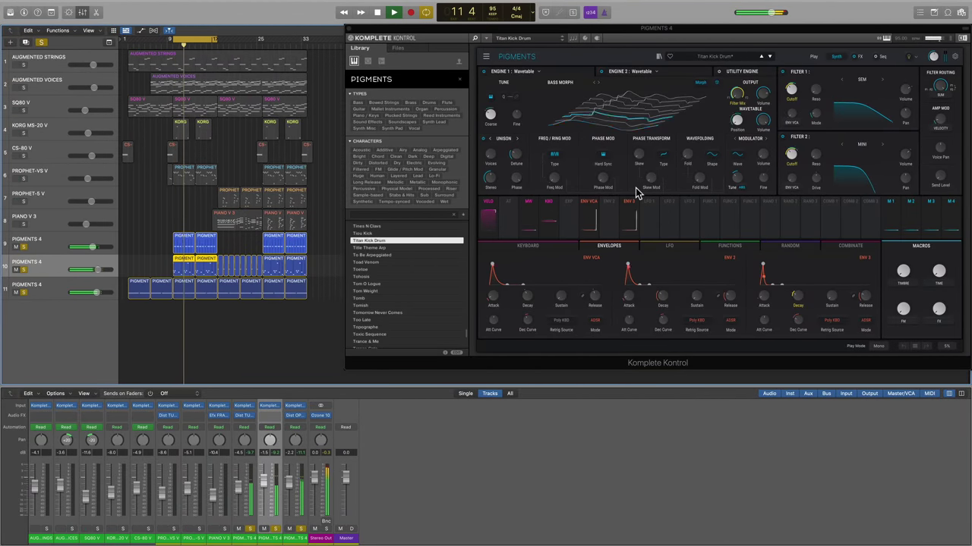
View Pigments' Play page for the kick drum, then the Synth, FX and Seq pages of the snare on track 9
{"action": "left_click", "coordinate": [813, 57]}
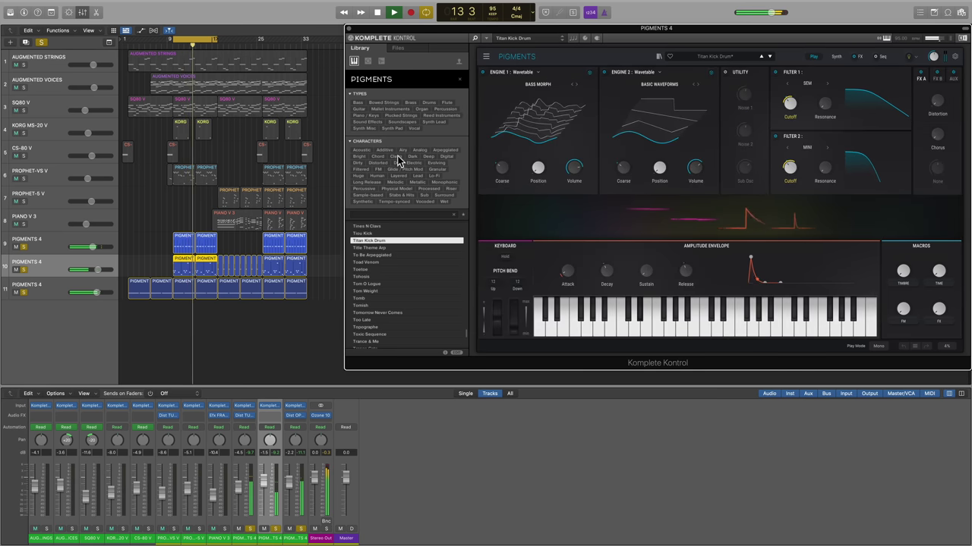
{"action": "left_click", "coordinate": [54, 241]}
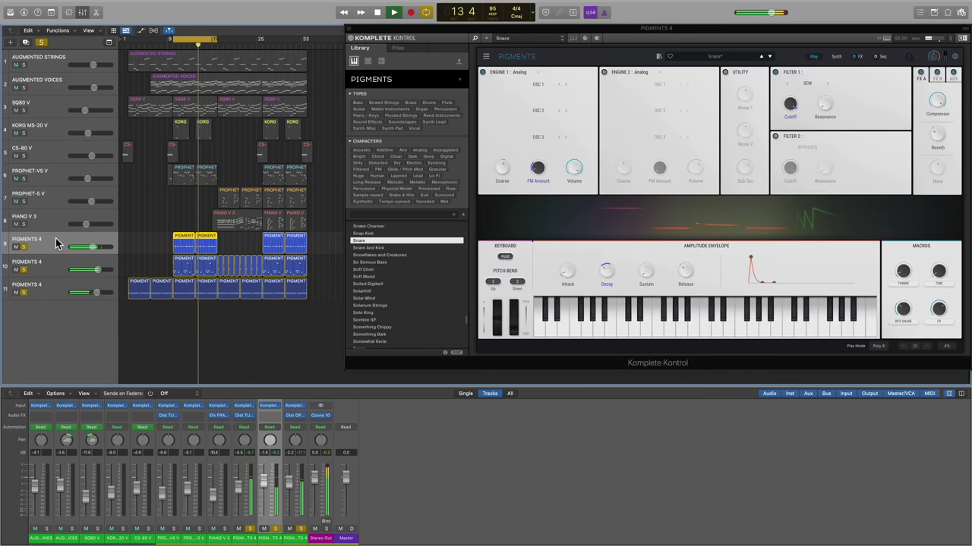
{"action": "left_click", "coordinate": [836, 58]}
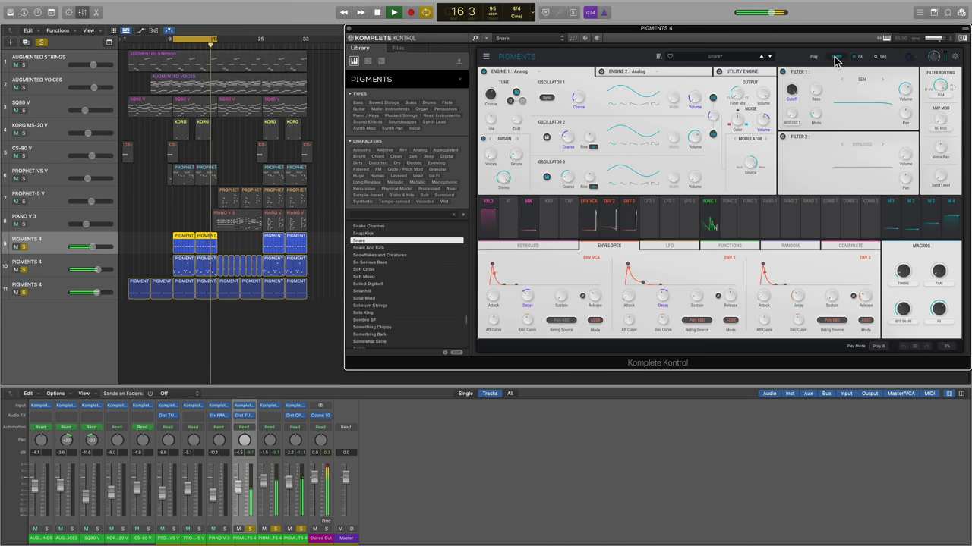
{"action": "left_click", "coordinate": [860, 58]}
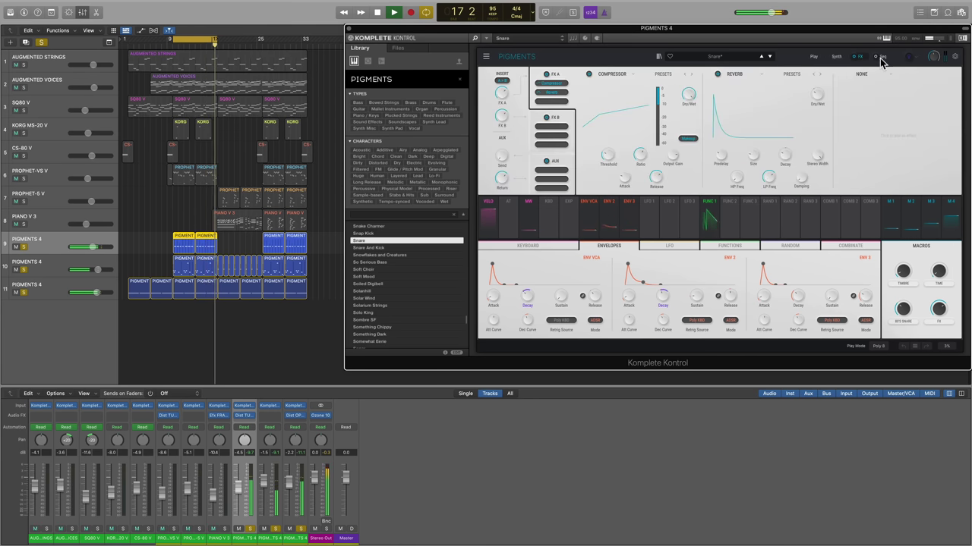
{"action": "left_click", "coordinate": [880, 58]}
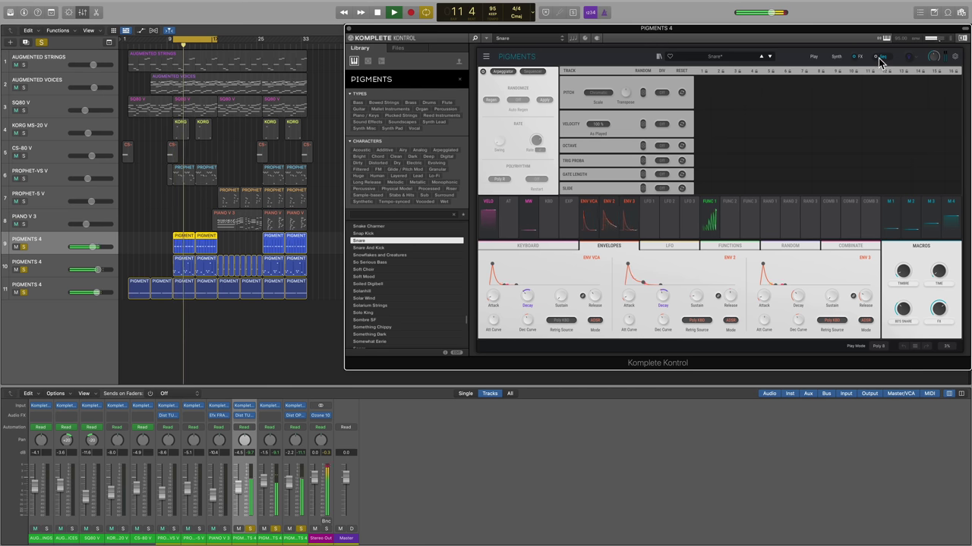
Look through the preset categories of Pigments, such as Brass & Winds and Strings, without loading a preset
{"action": "left_click", "coordinate": [714, 57]}
{"action": "mouse_move", "coordinate": [715, 87]}
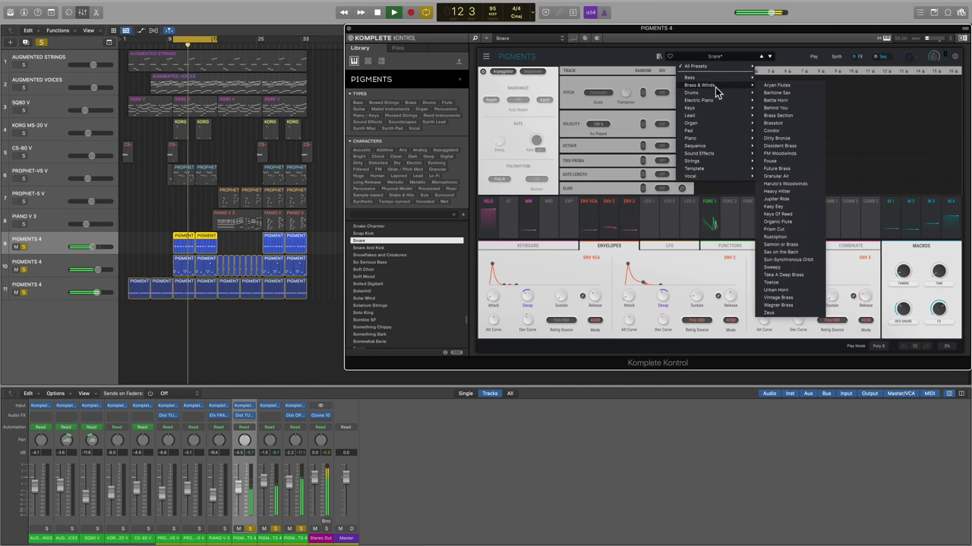
{"action": "mouse_move", "coordinate": [710, 152]}
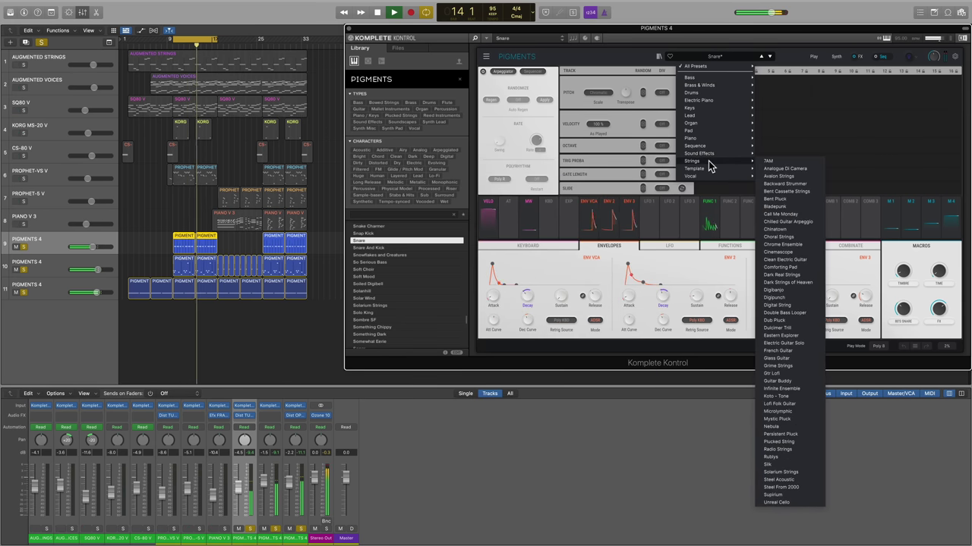
{"action": "left_click", "coordinate": [767, 148]}
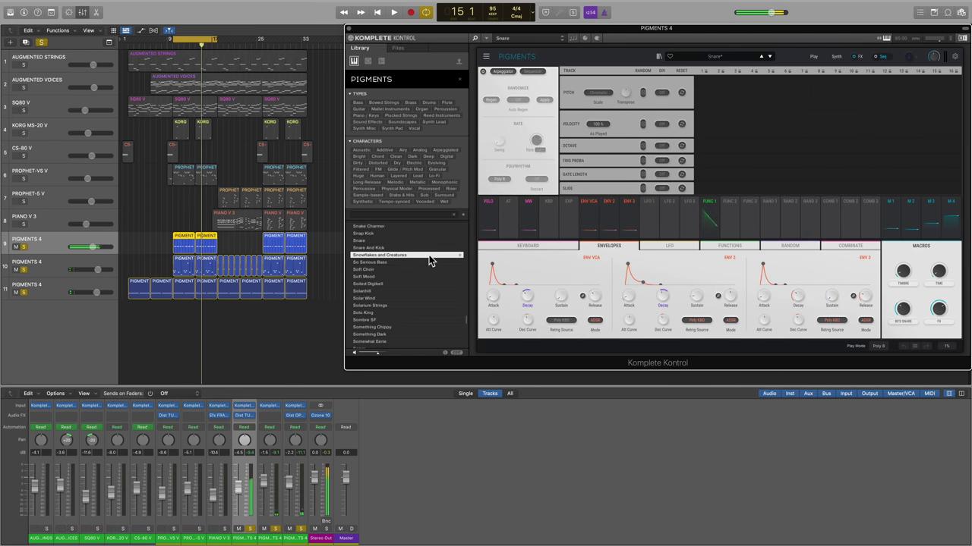
Audition other Pigments presets in the library, including Solar Wind, Something Chippy and Monsoon Lust
{"action": "left_click", "coordinate": [383, 299]}
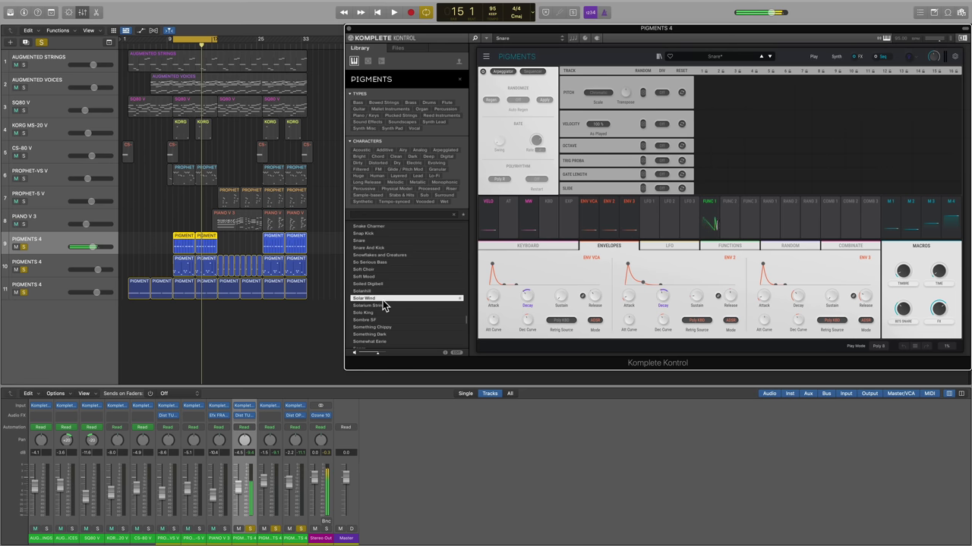
{"action": "left_click", "coordinate": [385, 328]}
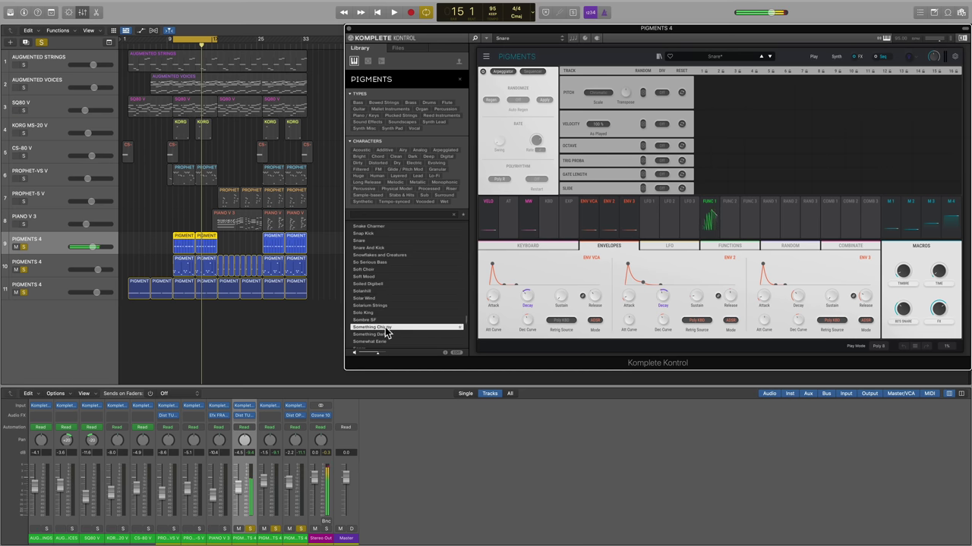
{"action": "scroll", "coordinate": [464, 327], "scroll_direction": "up", "scroll_amount": 15}
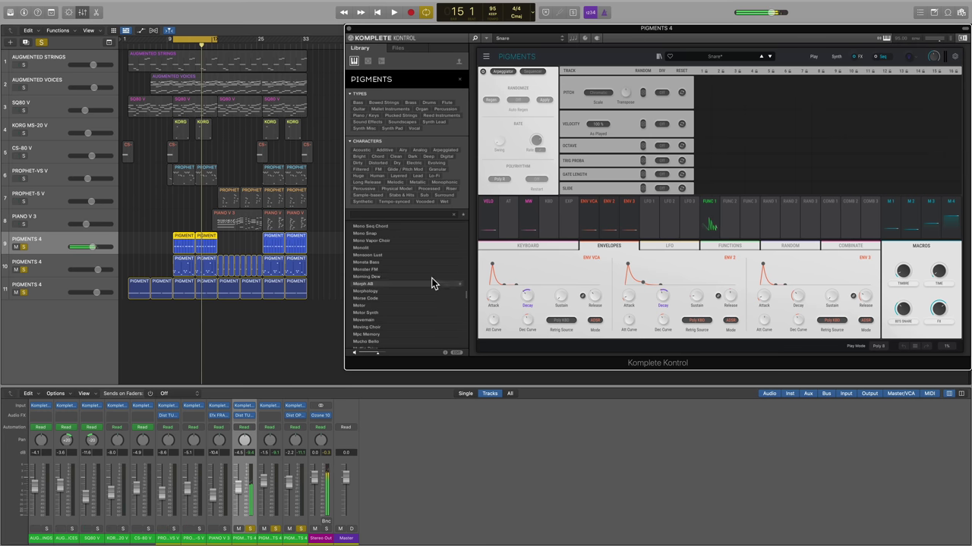
{"action": "left_click", "coordinate": [388, 255]}
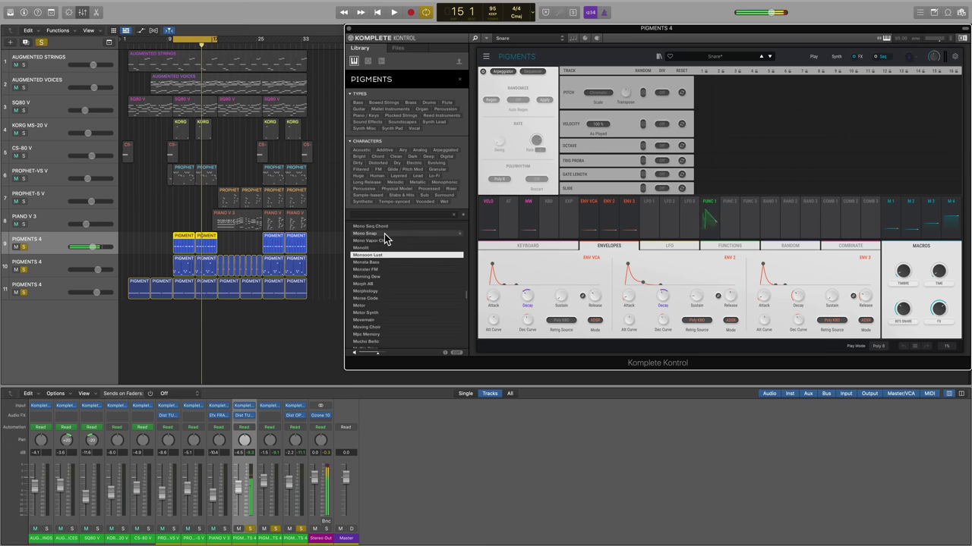
{"action": "left_click", "coordinate": [381, 284]}
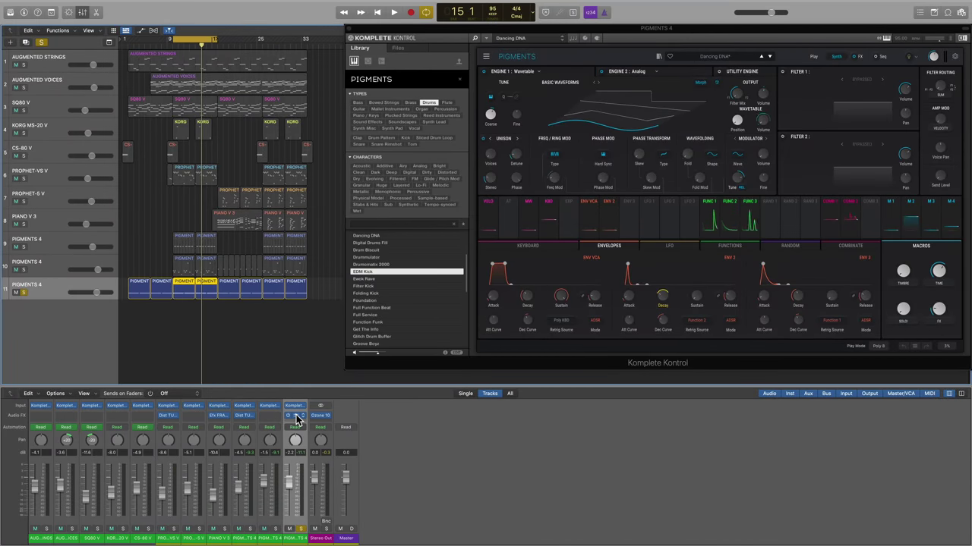
Open Dist OPAMP-21 on track 11, start playback, and bypass then re-enable the effect to compare the sound
{"action": "left_click", "coordinate": [296, 416]}
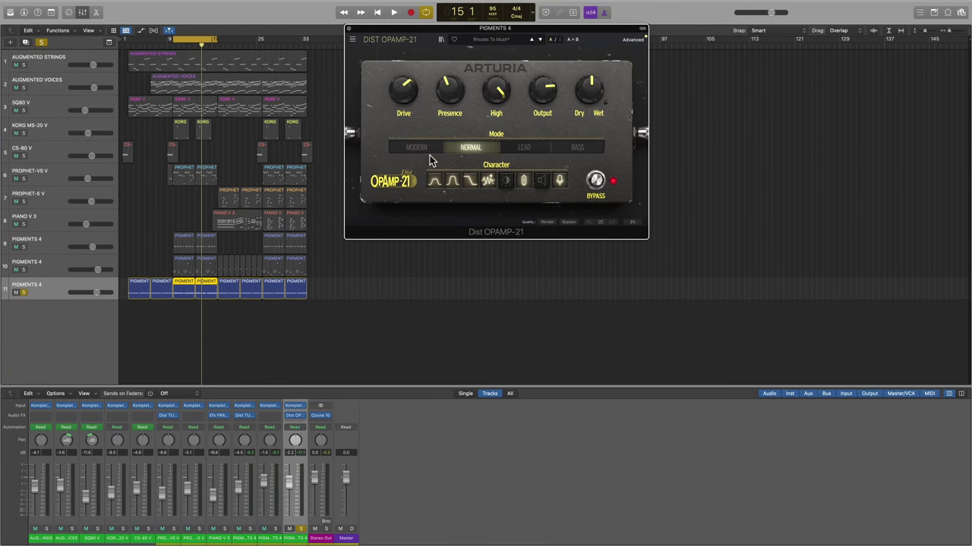
{"action": "key", "text": "space"}
{"action": "left_click", "coordinate": [567, 222]}
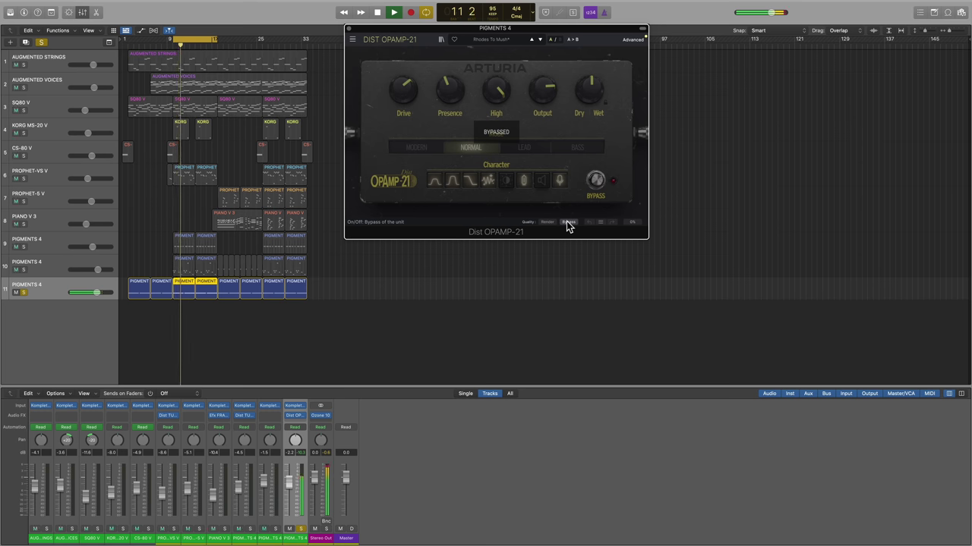
{"action": "left_click", "coordinate": [566, 221]}
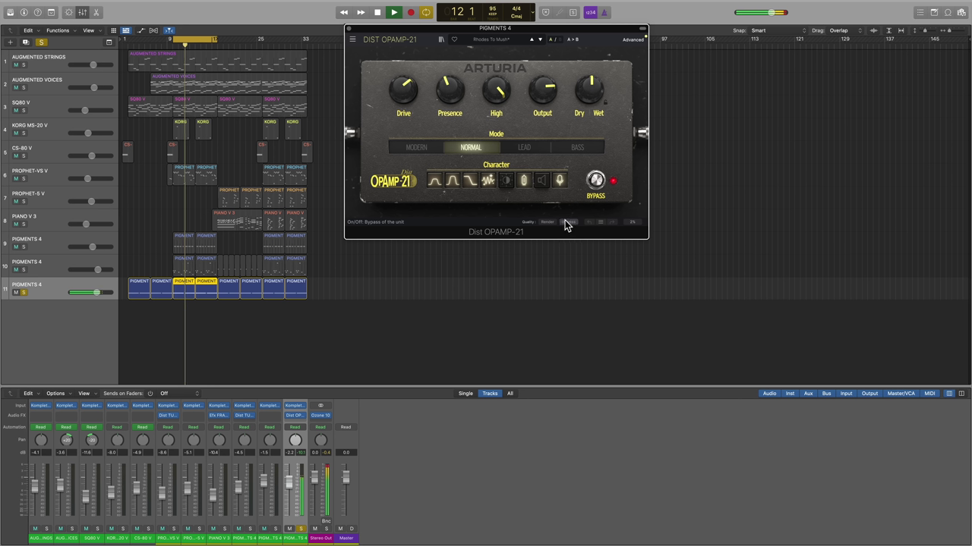
Raise Presence and lower High in Dist OPAMP-21, switch its mode to Lead, and try toggling its Character options
{"action": "left_click_drag", "start_coordinate": [454, 105], "coordinate": [453, 101]}
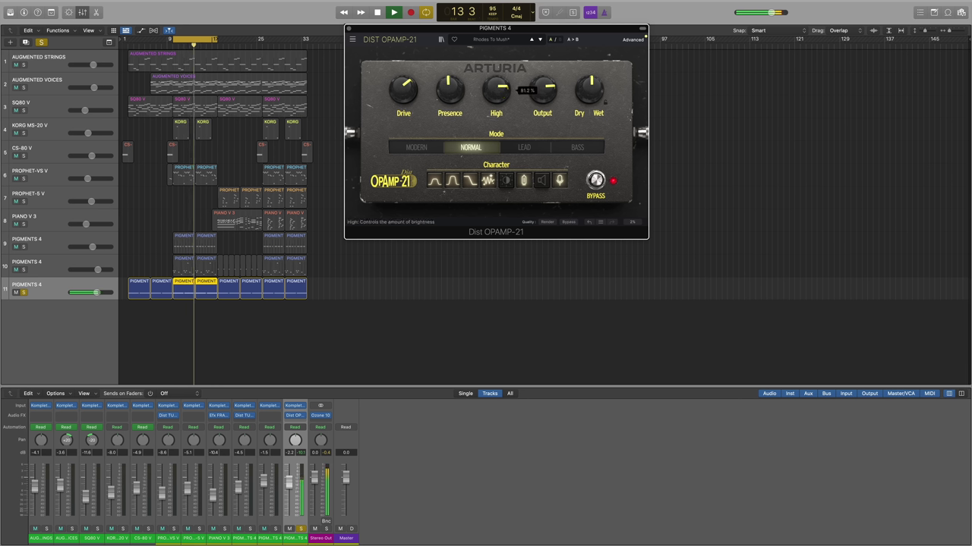
{"action": "left_click", "coordinate": [531, 148]}
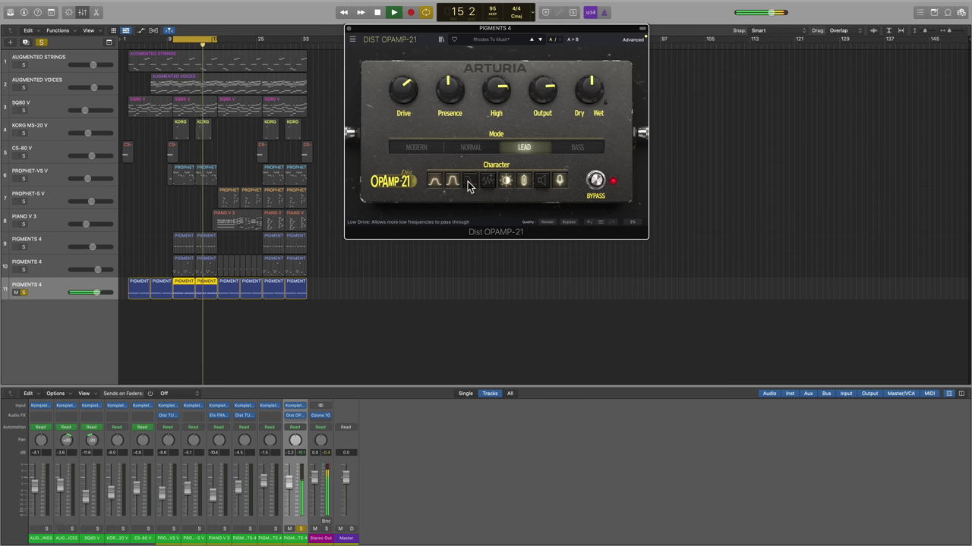
{"action": "left_click", "coordinate": [507, 184]}
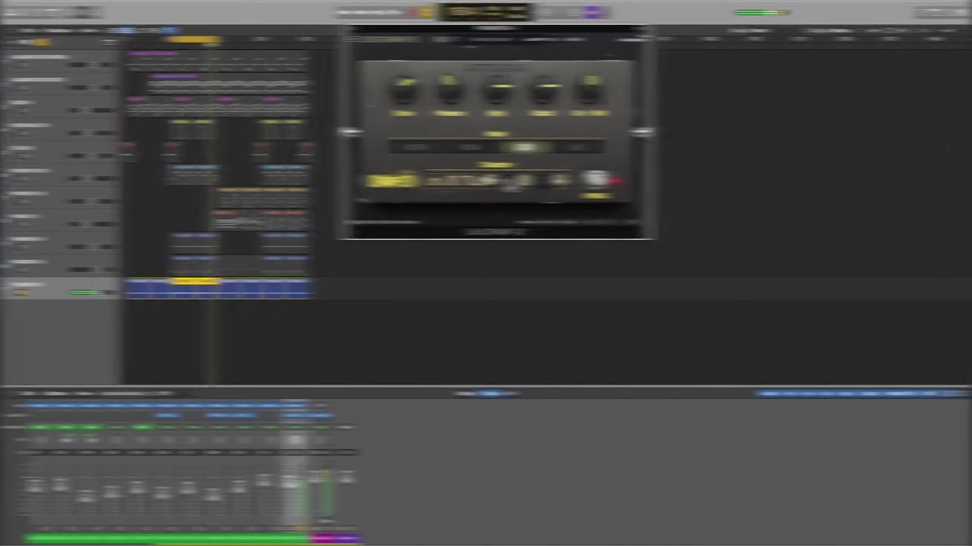
Turn off solo on PIGMENTS 4 track 11 so all tracks in the arrangement play together
{"action": "left_click", "coordinate": [365, 302]}
{"action": "key", "text": "s"}
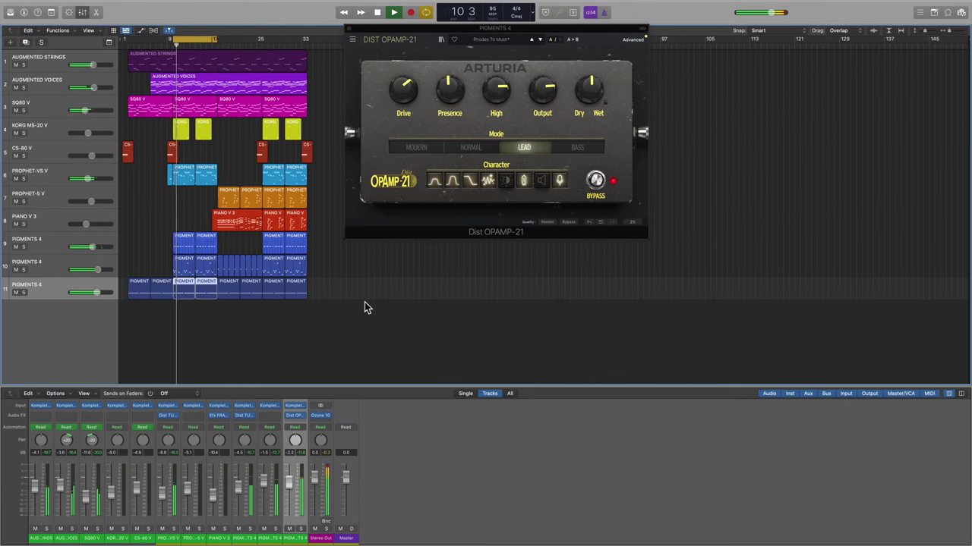
{"action": "mouse_move", "coordinate": [320, 417]}
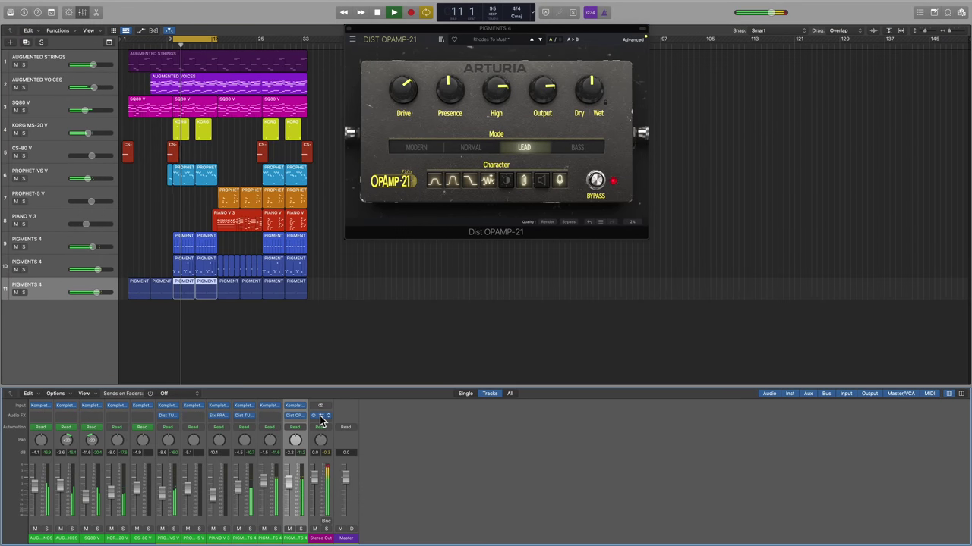
Open Ozone 10 on the Stereo Out channel and switch its view to inspect the mastering processing
{"action": "left_click", "coordinate": [319, 418]}
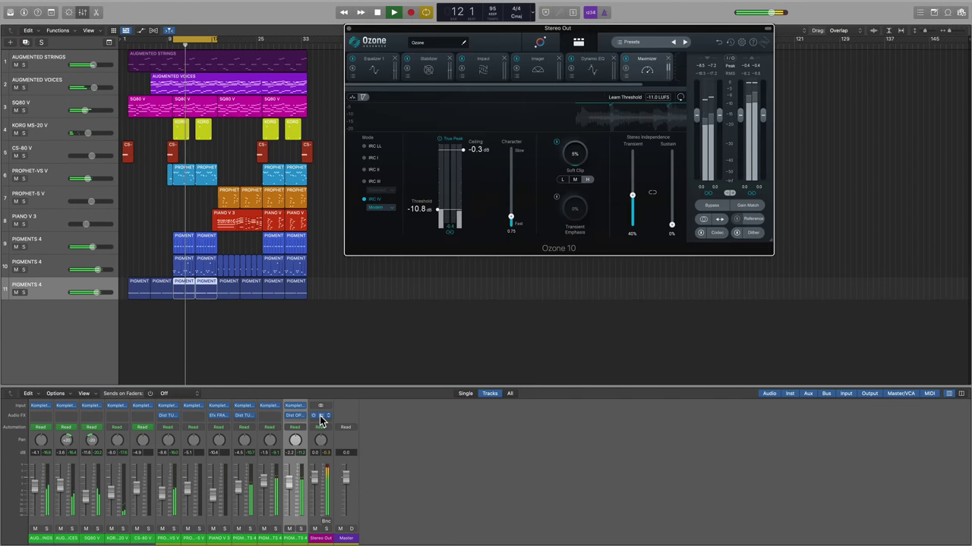
{"action": "left_click", "coordinate": [541, 43]}
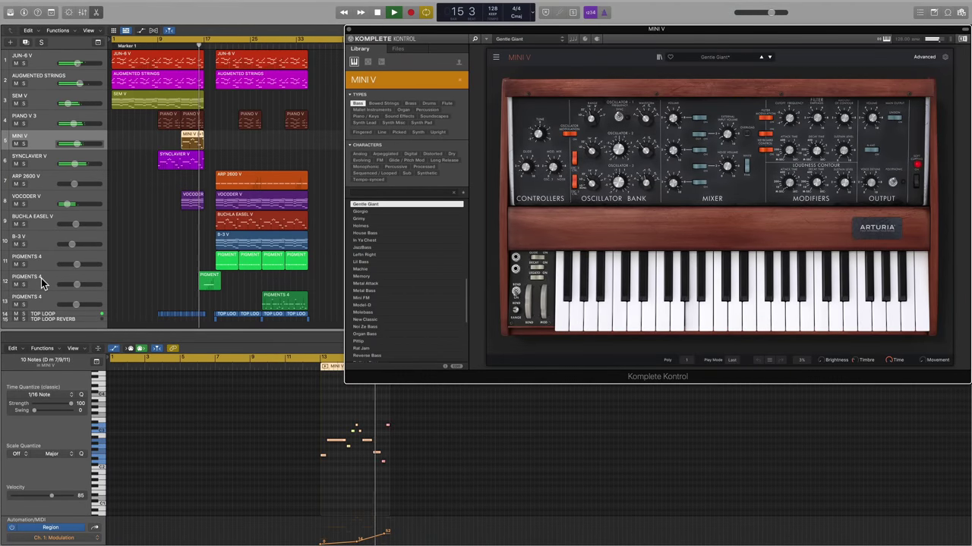
During playback, view the instruments on PIGMENTS 4 track 12, ARP 2600 V, VOCODER V, BUCHLA EASEL V, B-3 V and PIGMENTS 4 track 11
{"action": "left_click", "coordinate": [41, 278]}
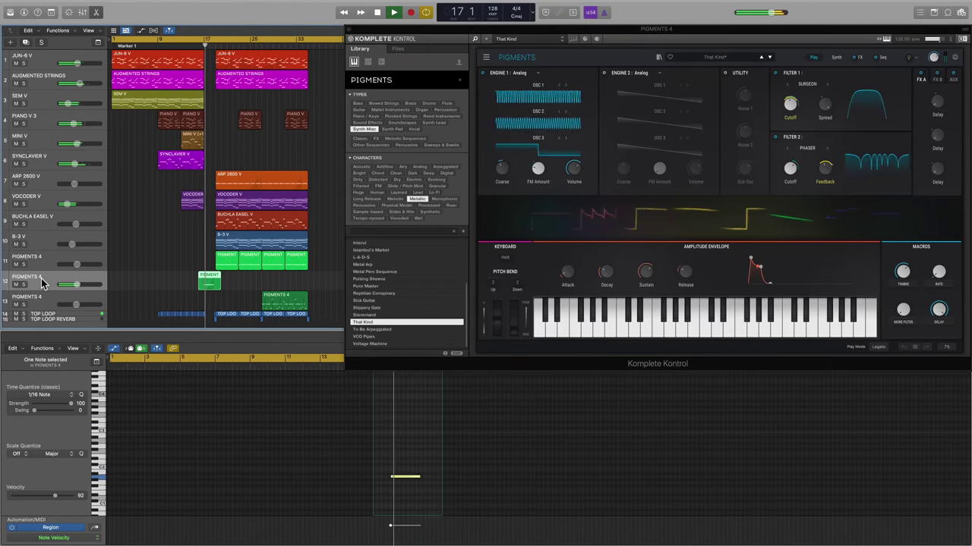
{"action": "left_click", "coordinate": [45, 186]}
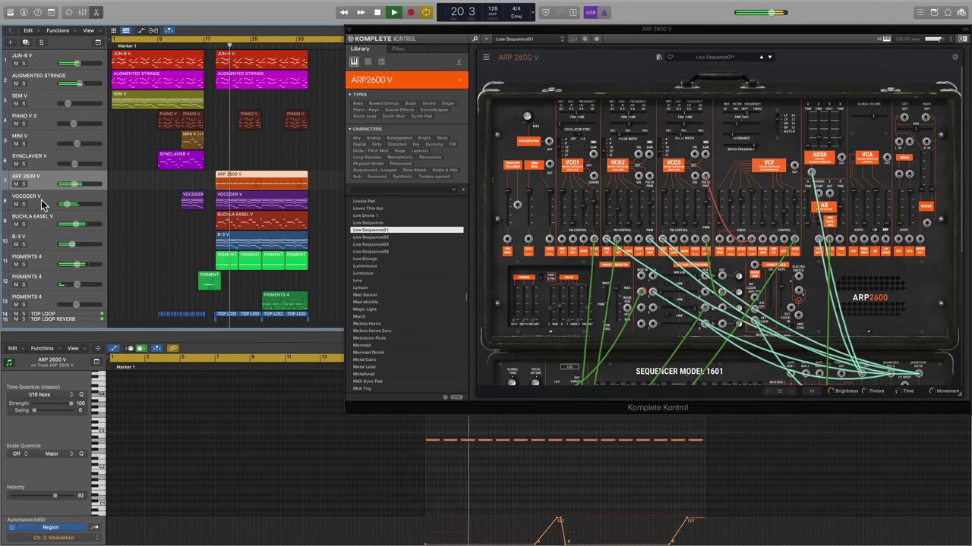
{"action": "left_click", "coordinate": [41, 200]}
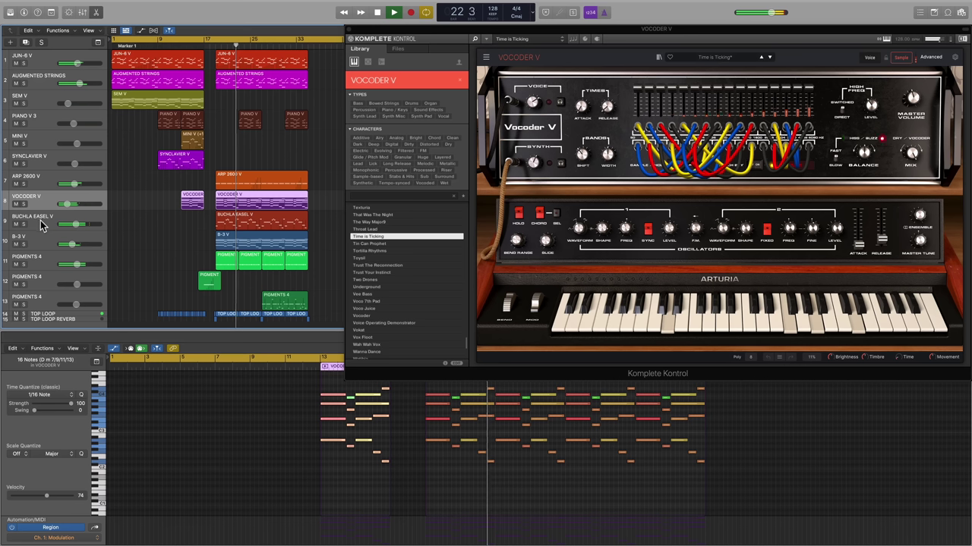
{"action": "left_click", "coordinate": [40, 222]}
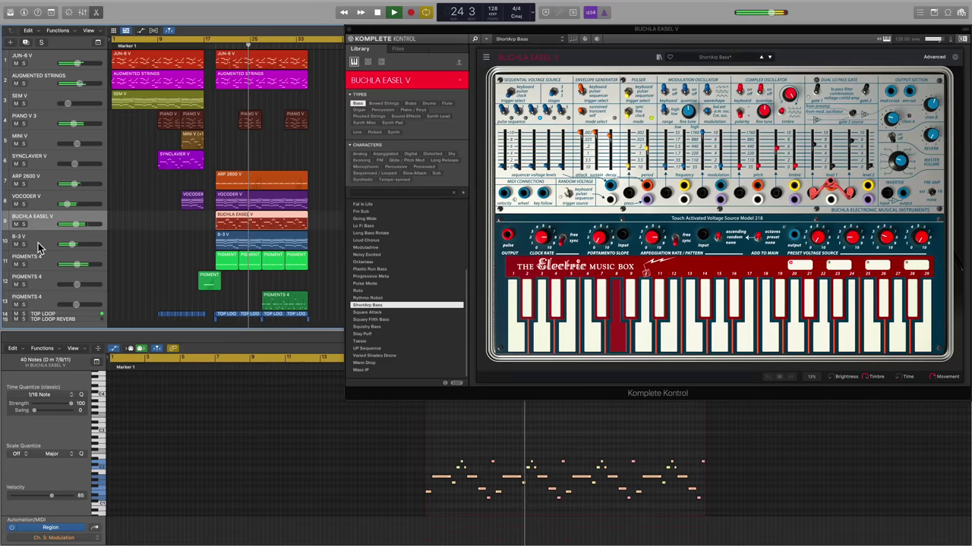
{"action": "left_click", "coordinate": [38, 243]}
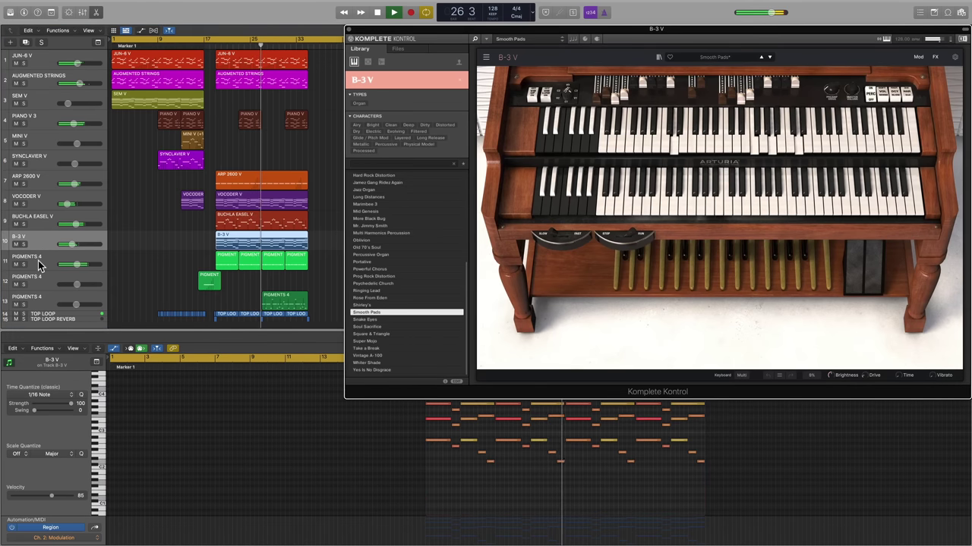
{"action": "left_click", "coordinate": [40, 265]}
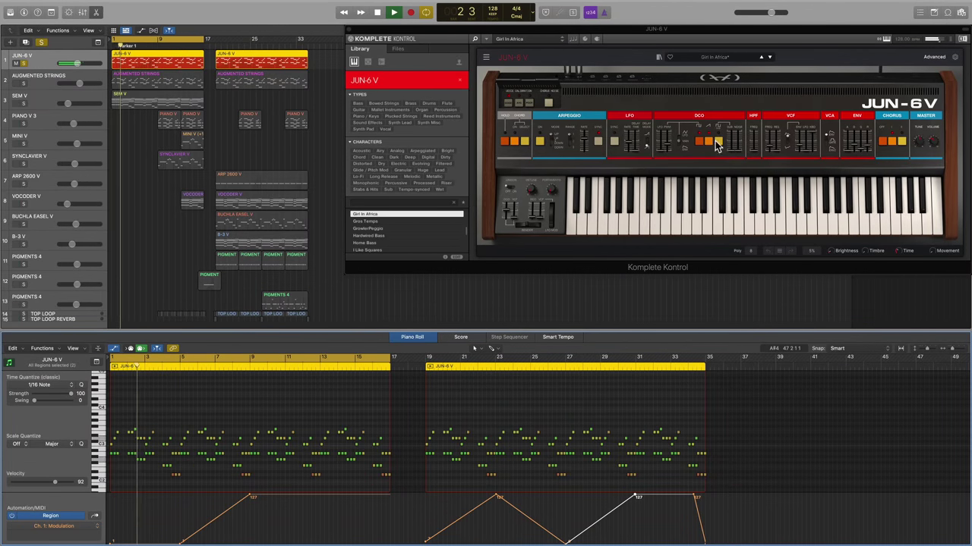
Show the advanced controls of JUN-6 V and open the delay effect on the AUGMENTED STRINGS track
{"action": "left_click", "coordinate": [932, 58]}
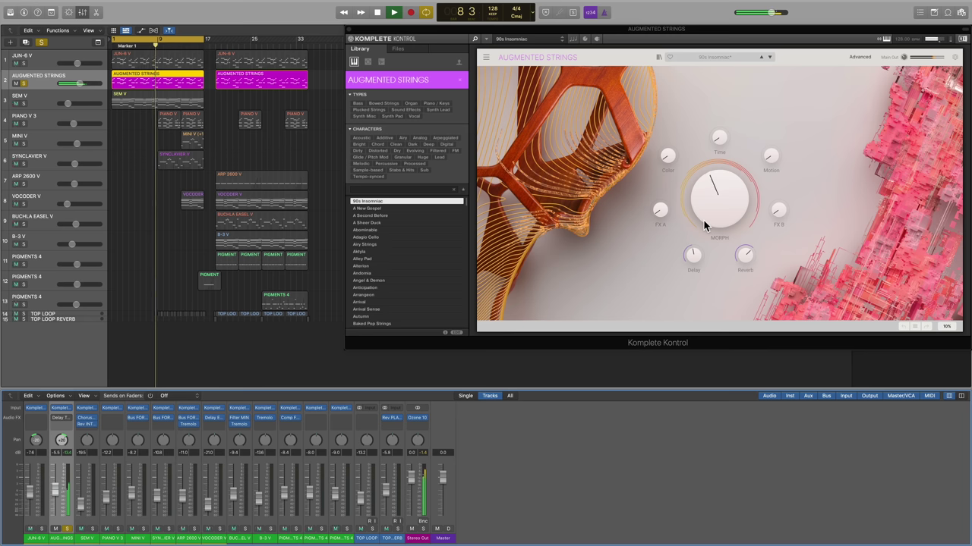
{"action": "left_click", "coordinate": [63, 418]}
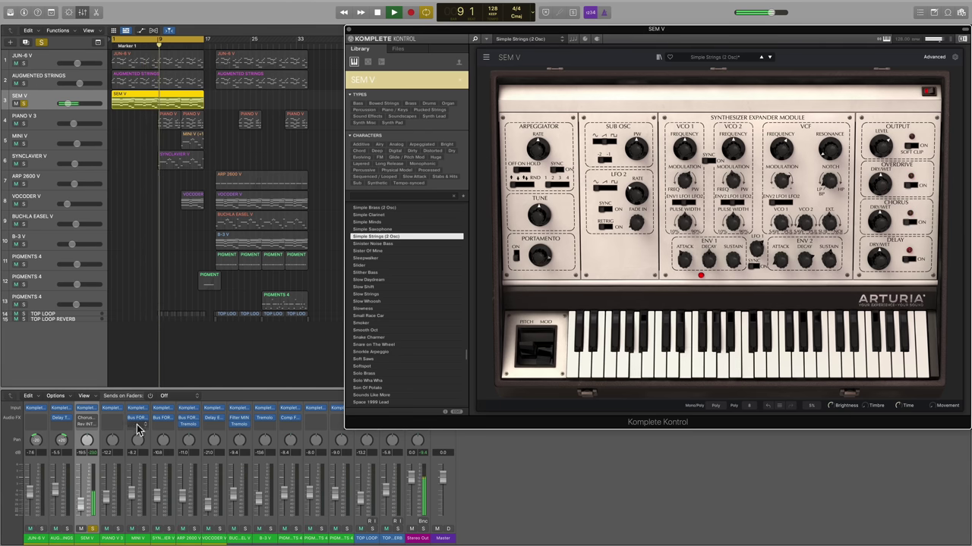
Open Chorus DIMENSION-D and Rev INTENSITY on the SEM V track and expand the advanced controls of each
{"action": "left_click", "coordinate": [84, 419]}
{"action": "left_click", "coordinate": [86, 420]}
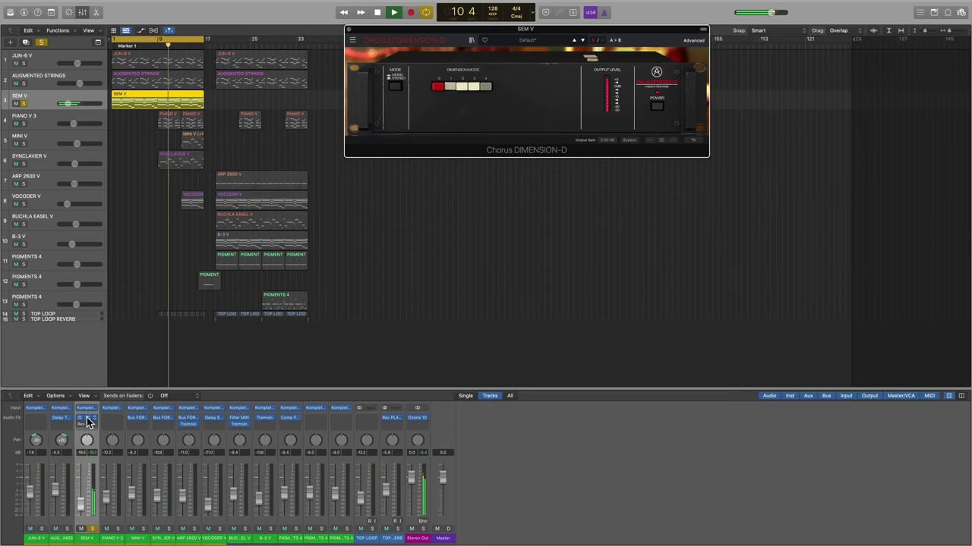
{"action": "left_click", "coordinate": [690, 41]}
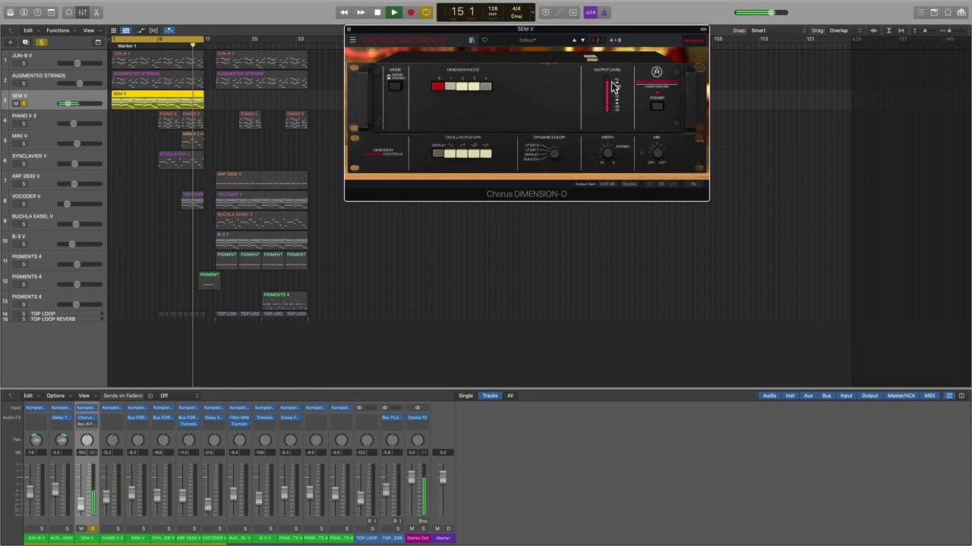
{"action": "left_click", "coordinate": [78, 424]}
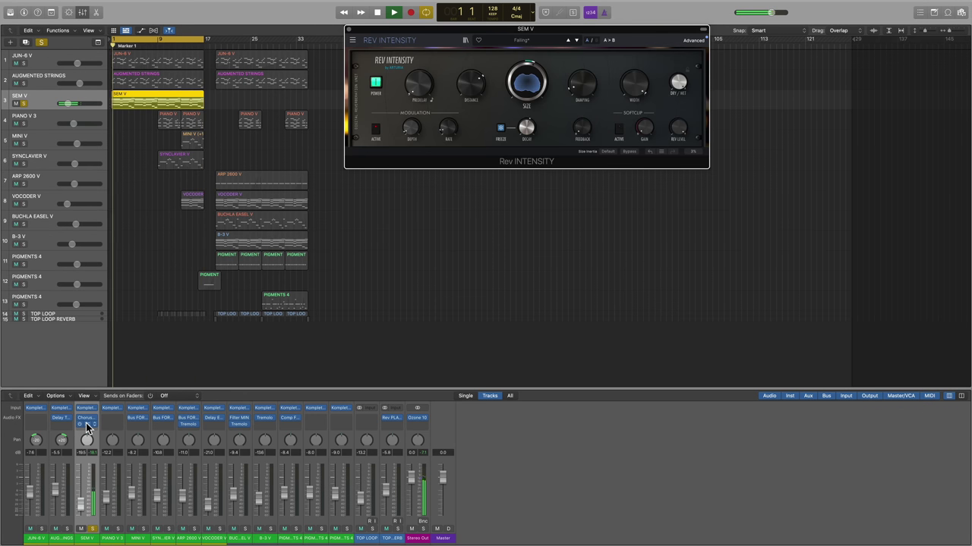
{"action": "left_click", "coordinate": [693, 41]}
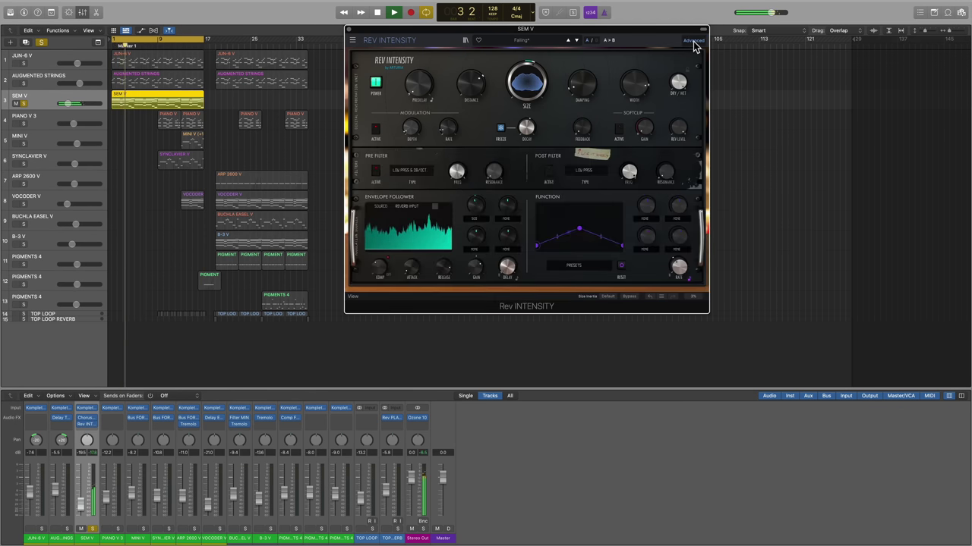
Display the SEM V region's automation for Rev INTENSITY Width and Dry/Wet Balance in the Piano Roll
{"action": "key", "text": "p"}
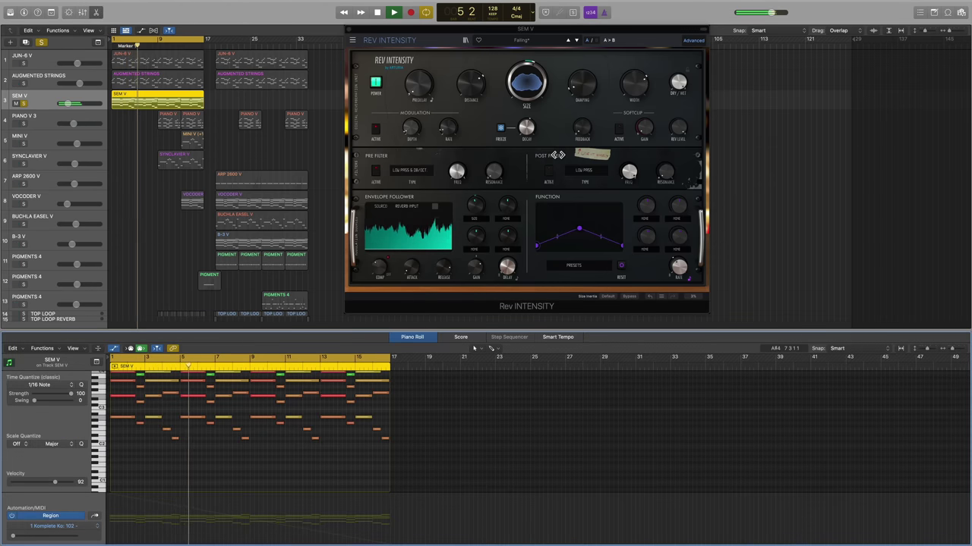
{"action": "left_click", "coordinate": [53, 526]}
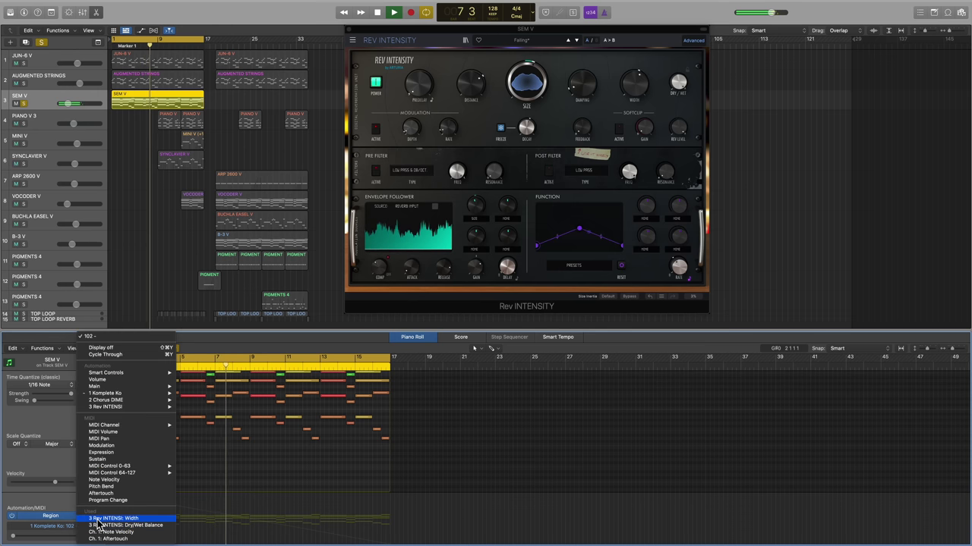
{"action": "left_click", "coordinate": [97, 519]}
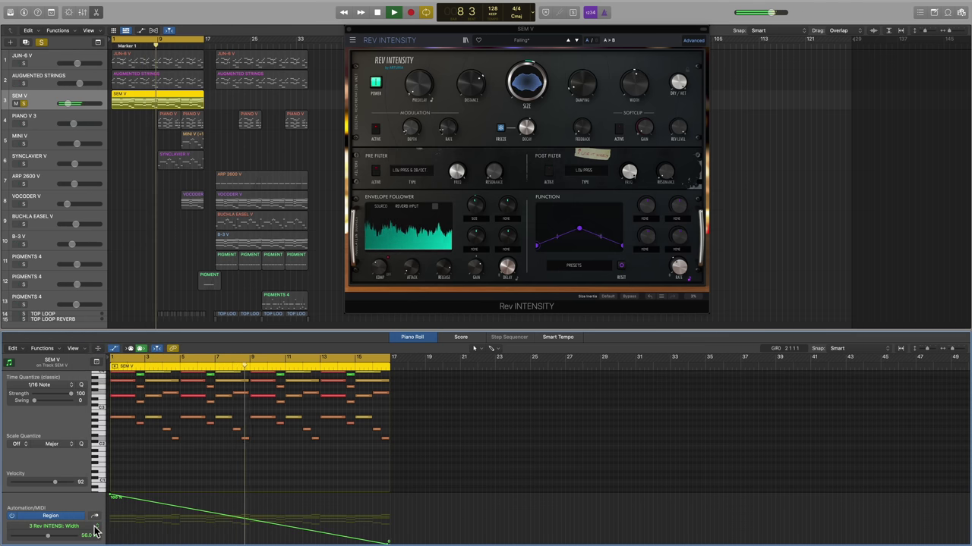
{"action": "left_click", "coordinate": [95, 527]}
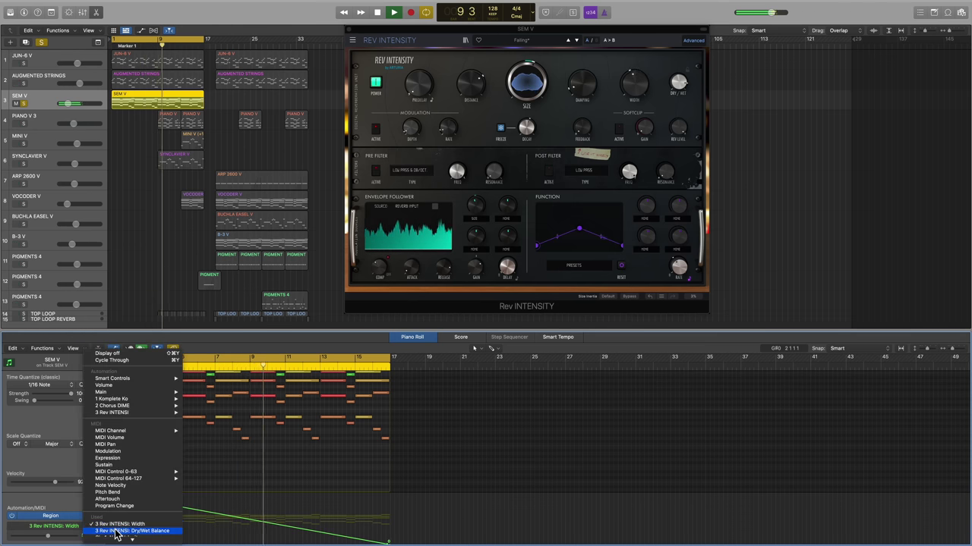
{"action": "left_click", "coordinate": [116, 530]}
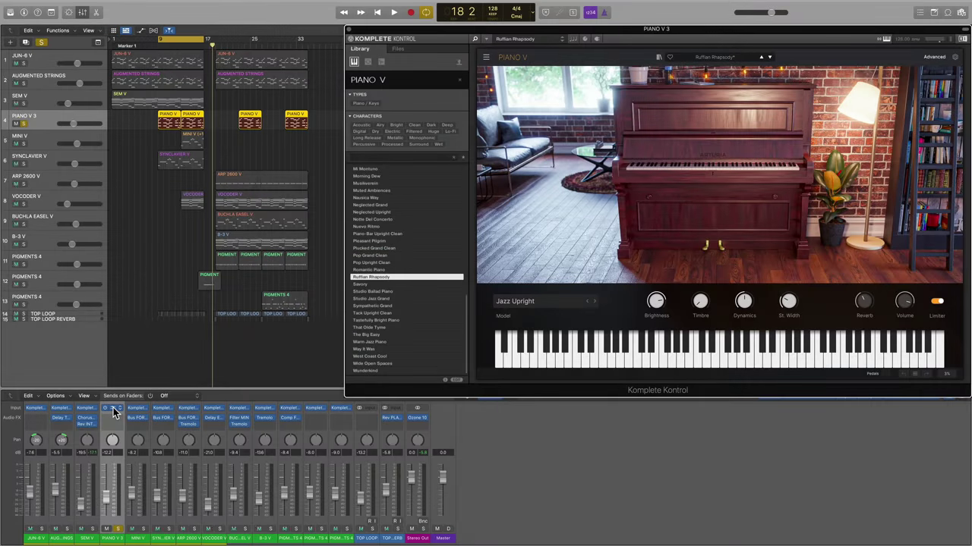
Play the soloed PIANO V 3 part with its Ruffian Rhapsody preset
{"action": "key", "text": "space"}
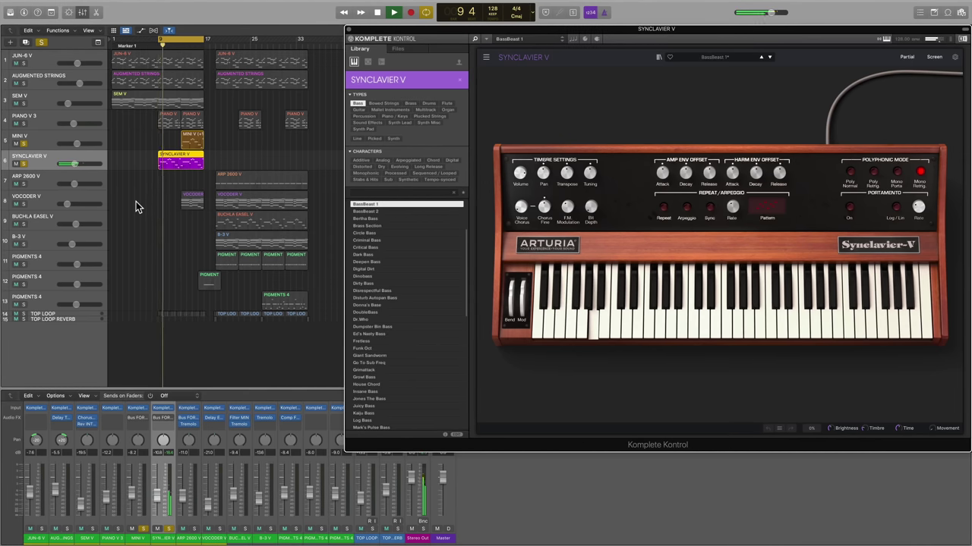
Isolate the MINI V part by turning off solo on SYNCLAVIER V, and shorten the cycle to start at bar 13
{"action": "left_click", "coordinate": [42, 139]}
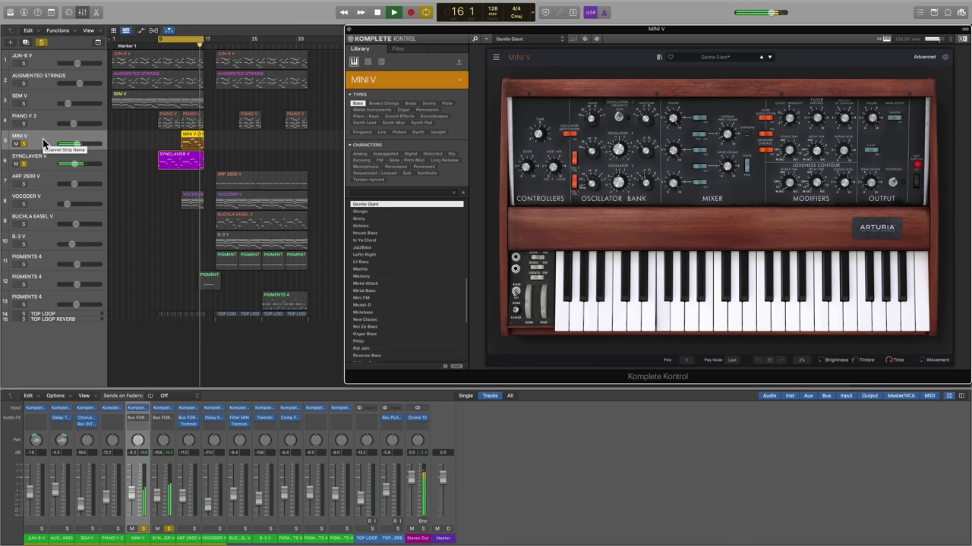
{"action": "left_click", "coordinate": [24, 163]}
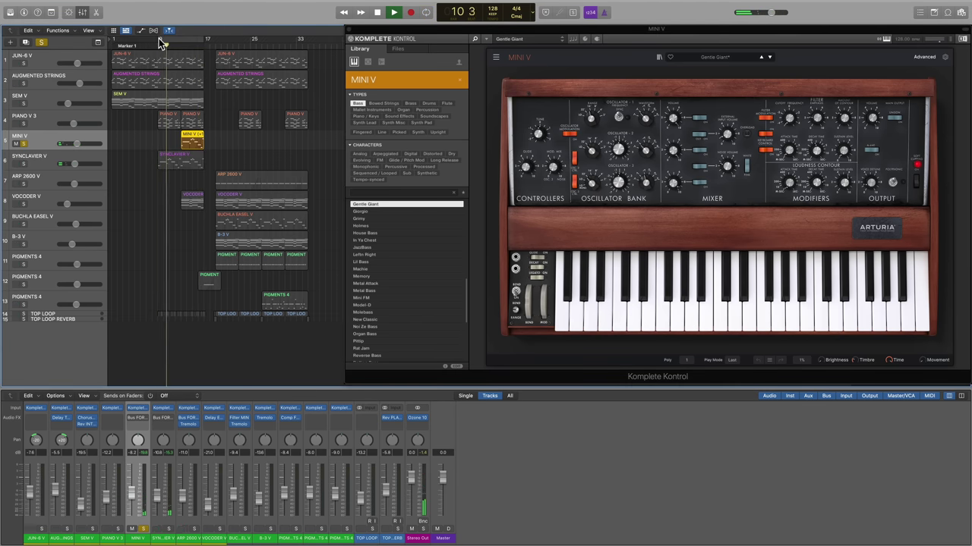
{"action": "left_click_drag", "start_coordinate": [160, 38], "coordinate": [182, 38]}
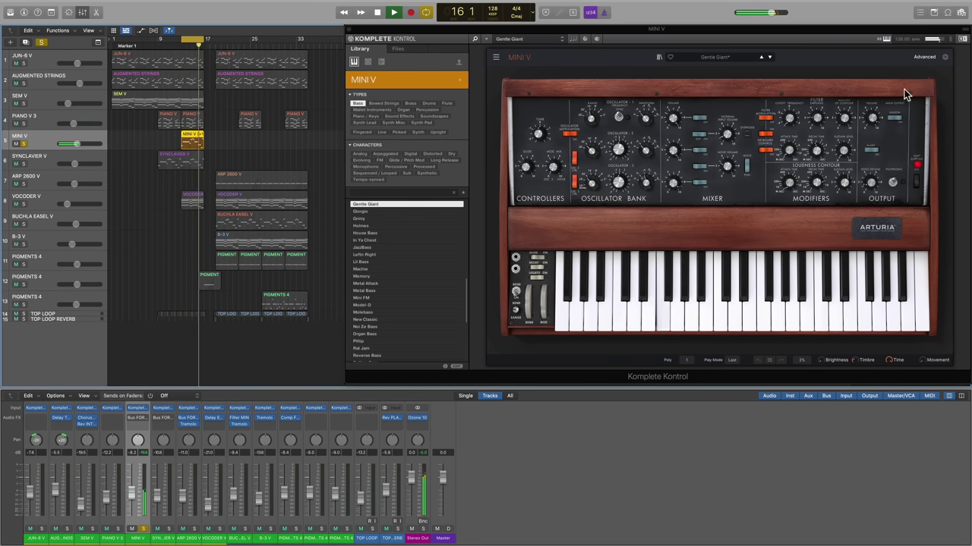
Show MINI V's advanced panel with the LFO and arpeggiator settings, and hide it again
{"action": "left_click", "coordinate": [919, 57]}
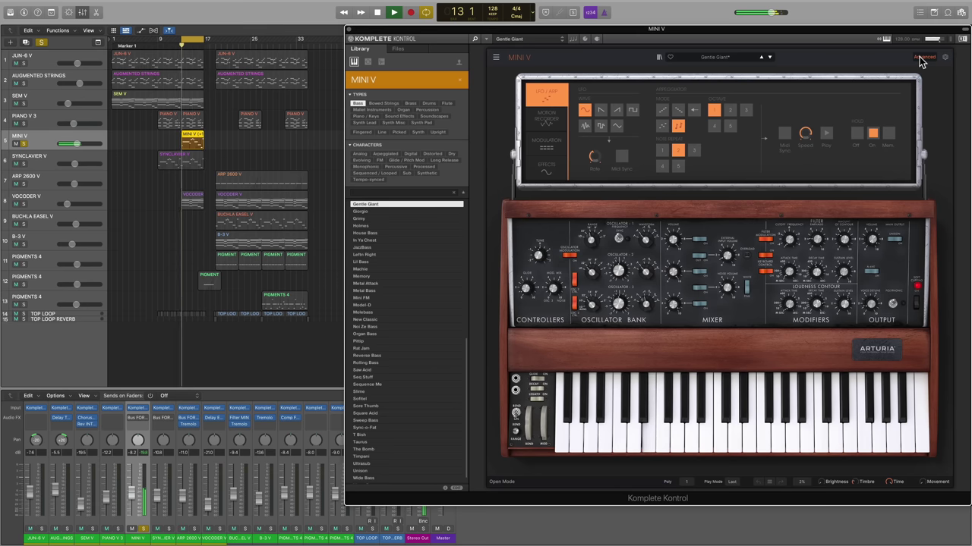
{"action": "left_click", "coordinate": [920, 58]}
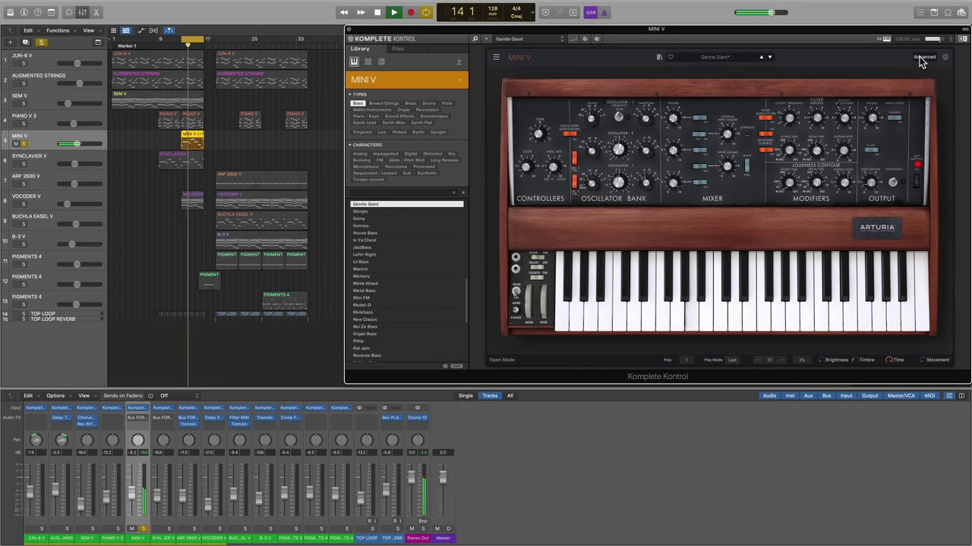
Stop playback and audition MINI V bass presets including Lil Bass, Memory, Metal Bass, Model-D, New Classic, Organ Bass and Rat Jam
{"action": "key", "text": "space"}
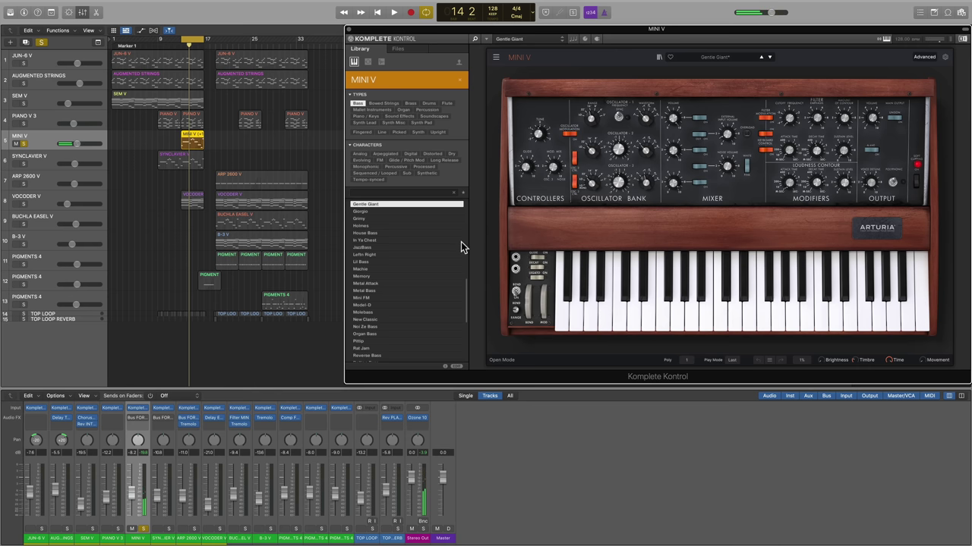
{"action": "left_click", "coordinate": [396, 263]}
{"action": "left_click", "coordinate": [396, 278]}
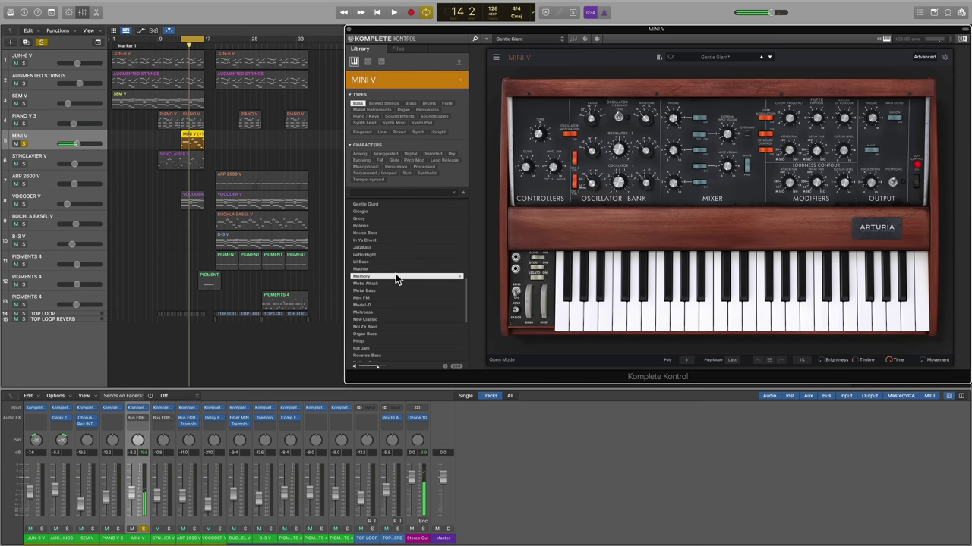
{"action": "left_click", "coordinate": [393, 291]}
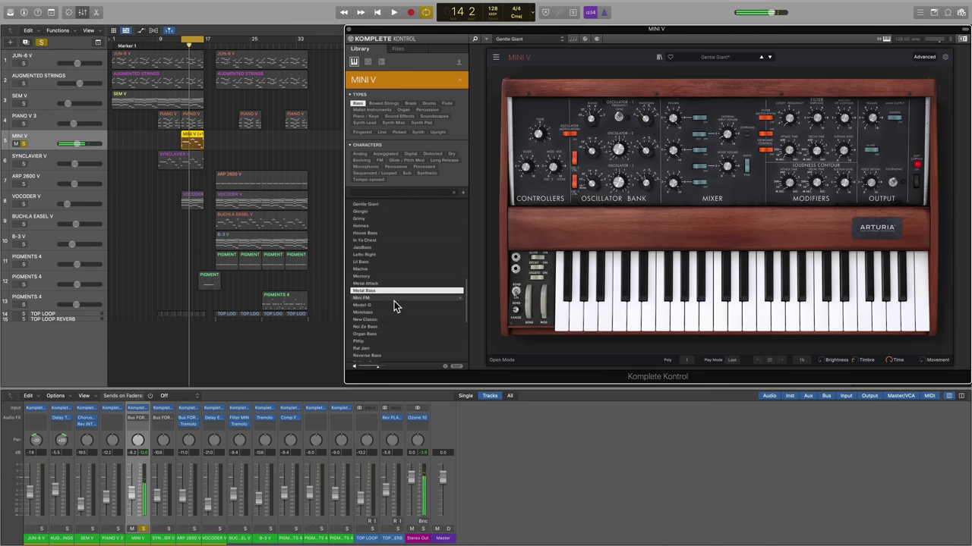
{"action": "left_click", "coordinate": [392, 306]}
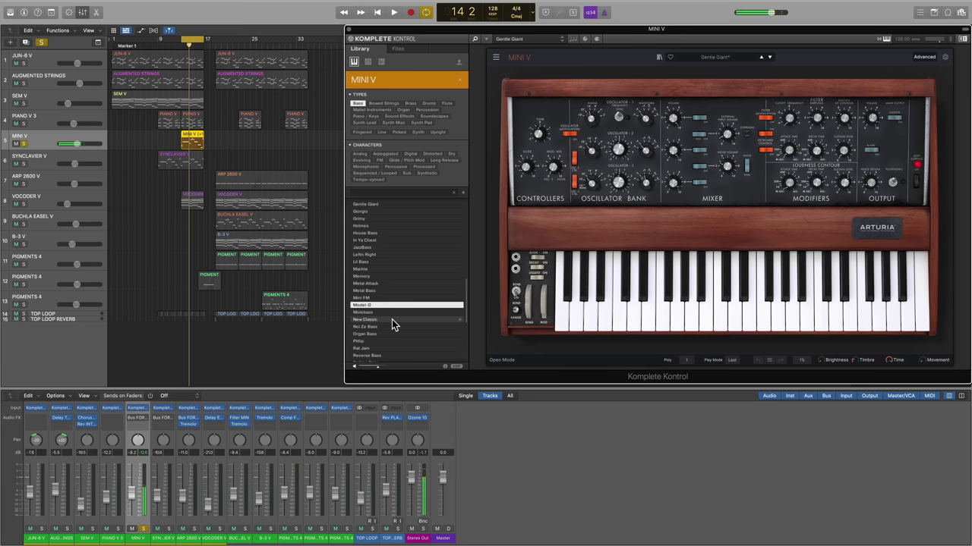
{"action": "left_click", "coordinate": [392, 320]}
{"action": "left_click", "coordinate": [389, 335]}
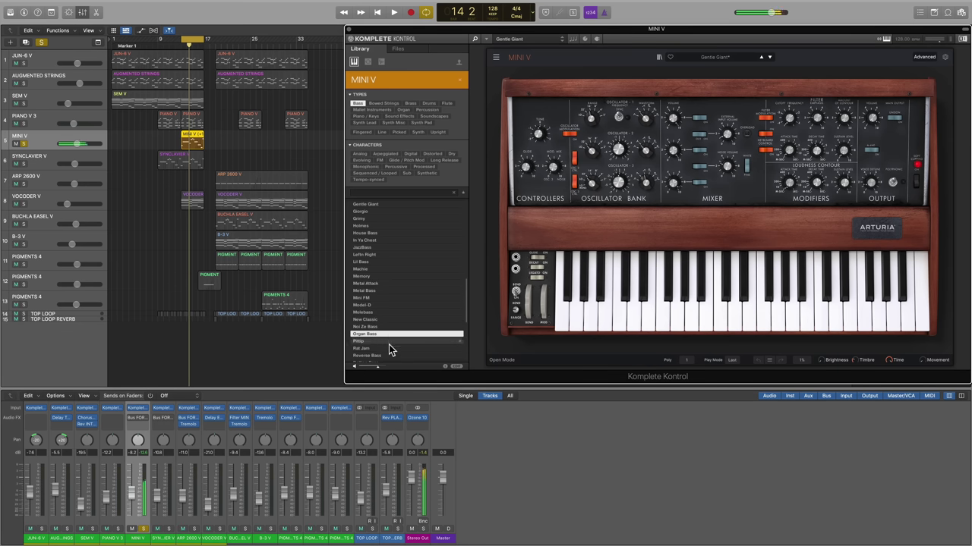
{"action": "left_click", "coordinate": [388, 349]}
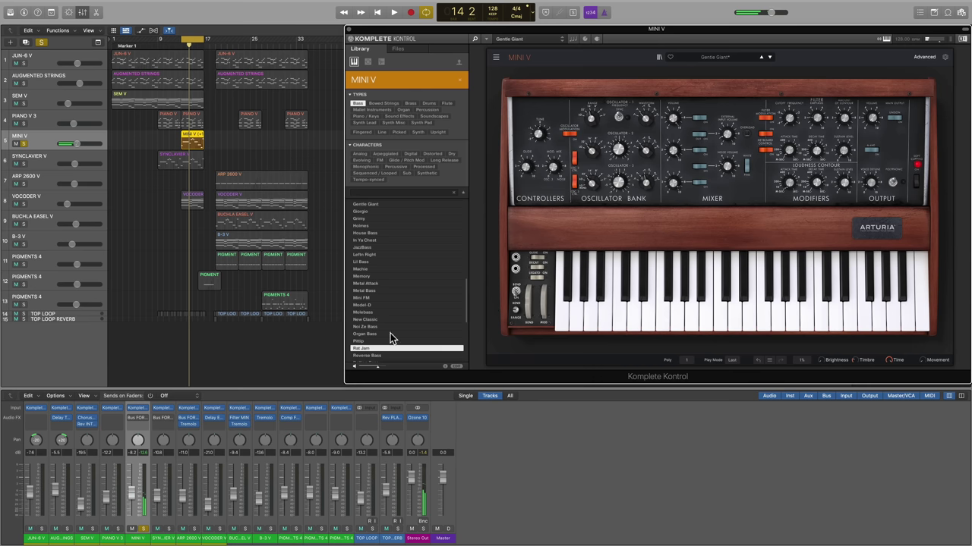
Open Bus FORCE on the MINI V track during playback, and bypass and re-enable it to compare the sound
{"action": "left_click", "coordinate": [133, 422]}
{"action": "key", "text": "space"}
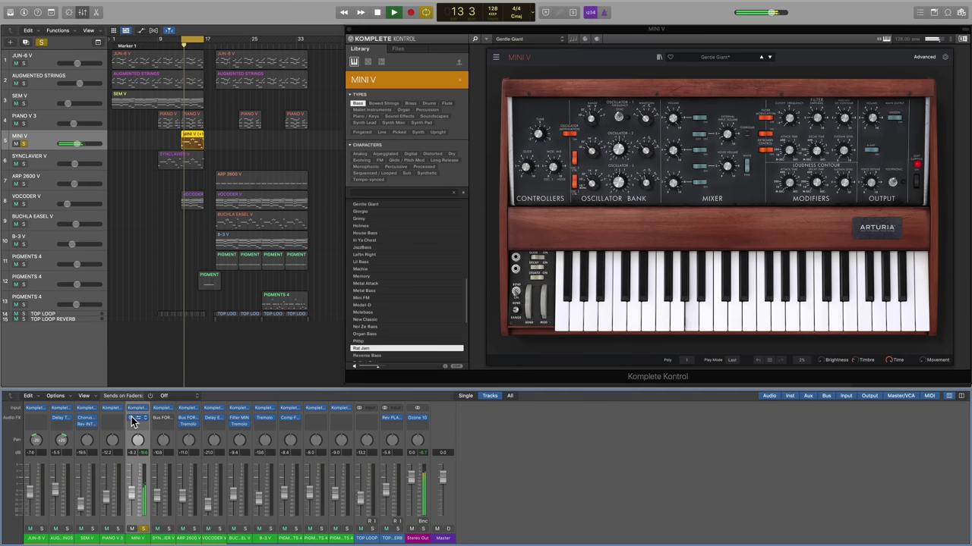
{"action": "left_click", "coordinate": [138, 419]}
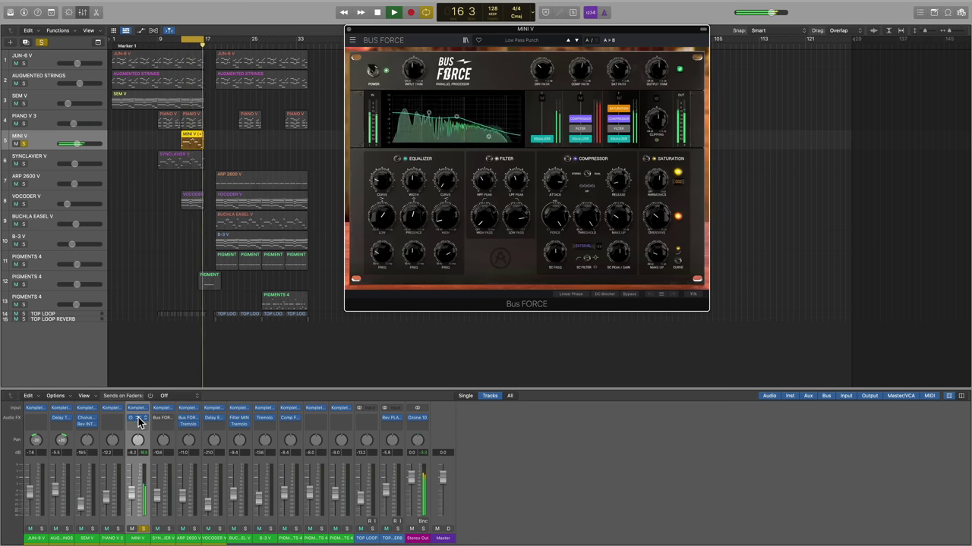
{"action": "left_click", "coordinate": [629, 295]}
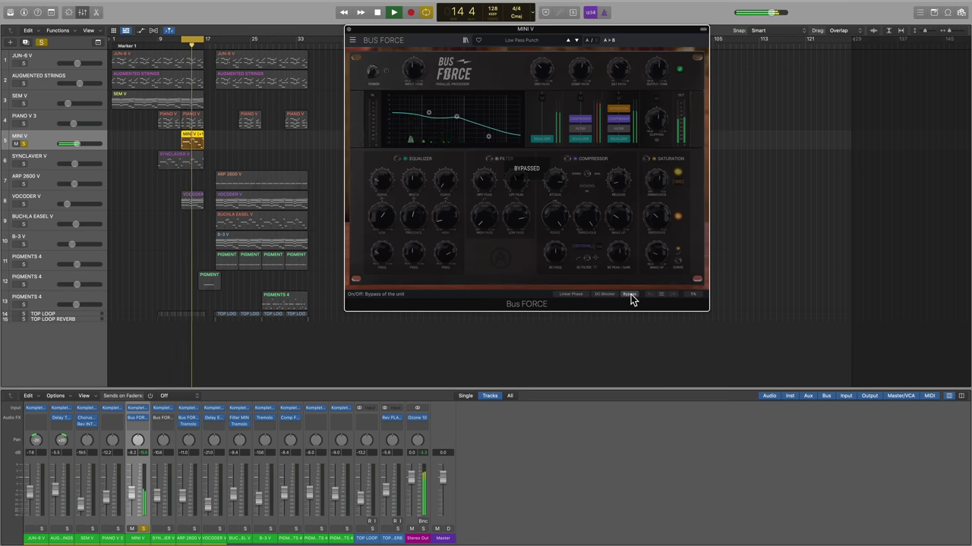
{"action": "left_click", "coordinate": [631, 295]}
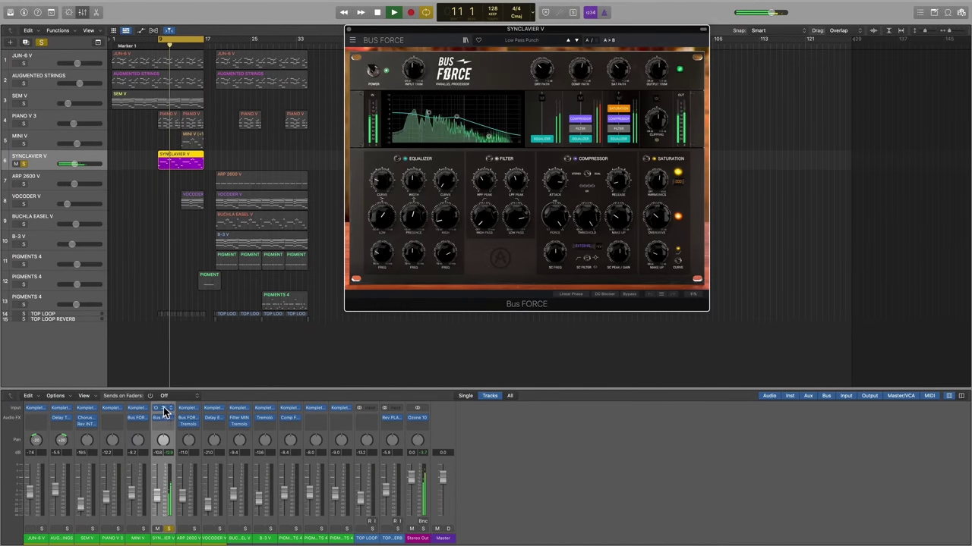
Open the SYNCLAVIER V instrument during playback, and show its partial controls and screen editor
{"action": "left_click", "coordinate": [163, 408]}
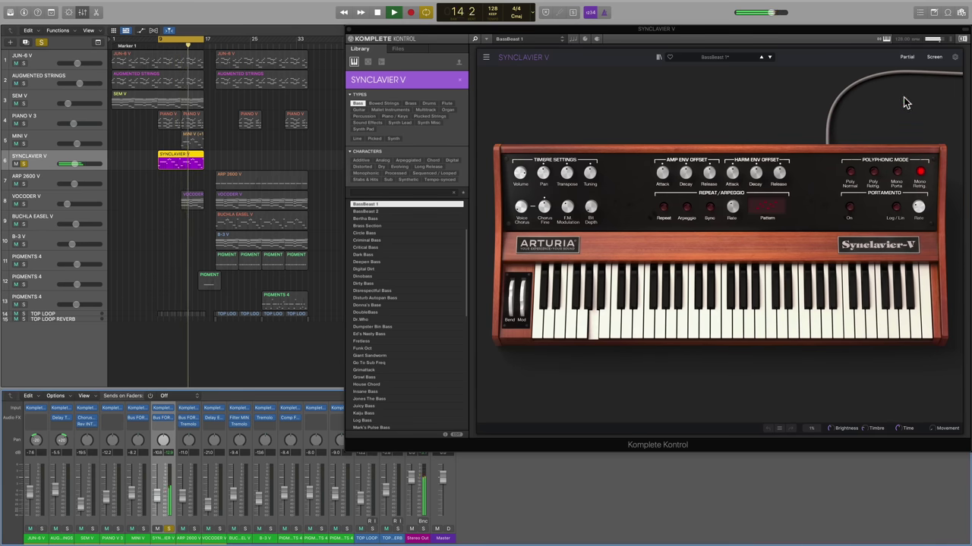
{"action": "left_click", "coordinate": [905, 57]}
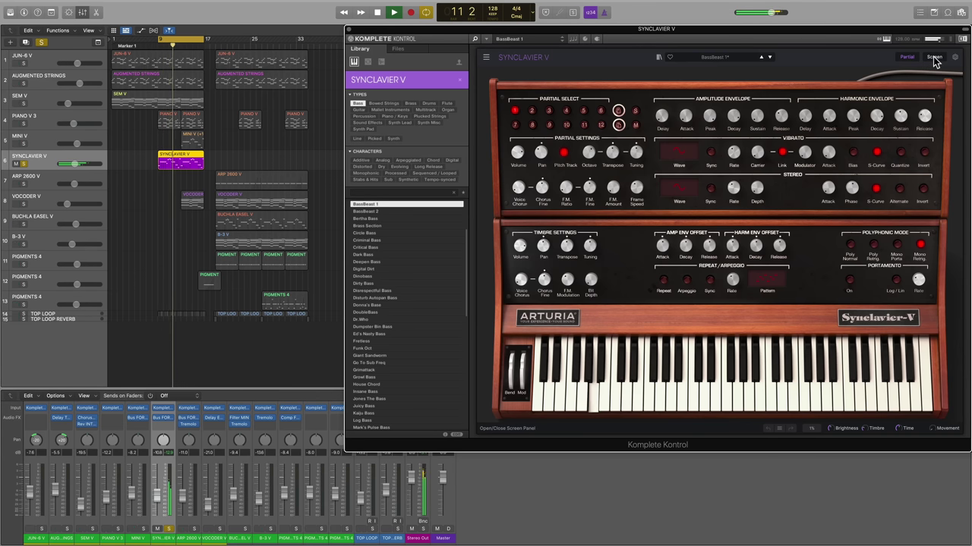
{"action": "left_click", "coordinate": [933, 57]}
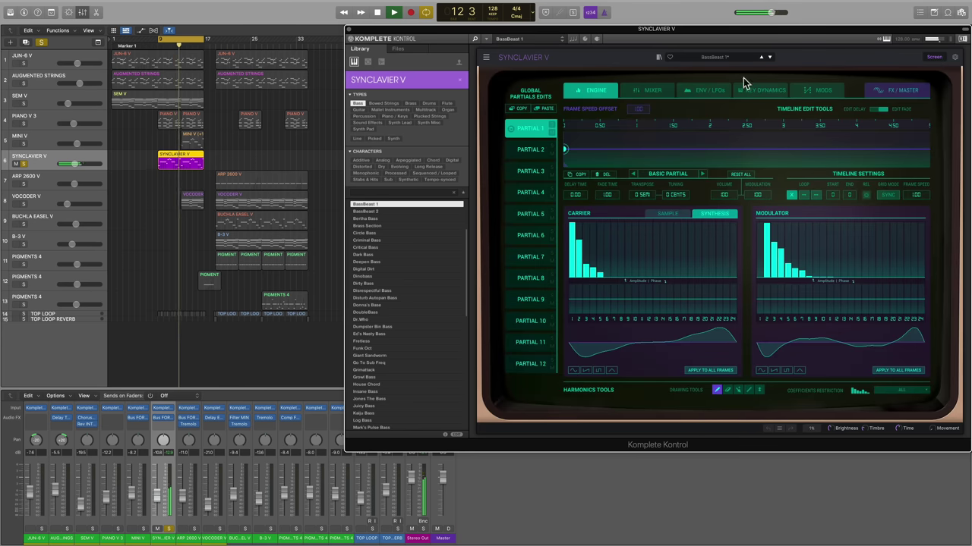
Inspect SYNCLAVIER V's Mixer, Env/LFOs, Key Dynamics, Mods and FX/Master pages on the screen editor
{"action": "left_click", "coordinate": [660, 90]}
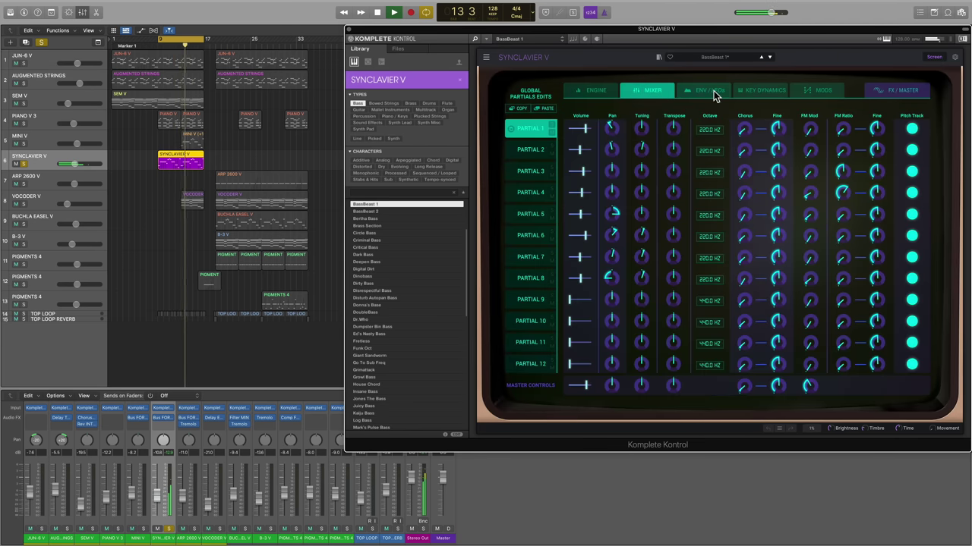
{"action": "left_click", "coordinate": [714, 90]}
{"action": "left_click", "coordinate": [763, 91]}
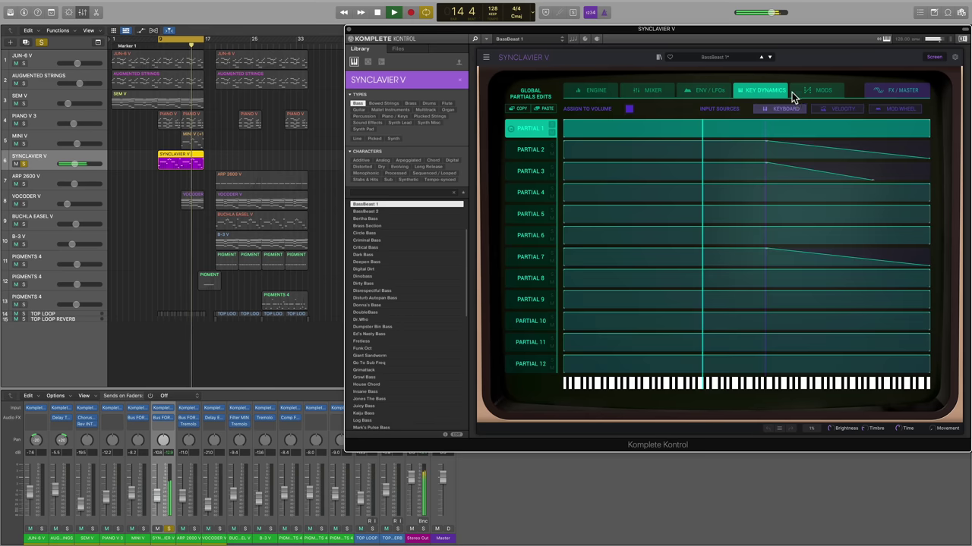
{"action": "left_click", "coordinate": [820, 90]}
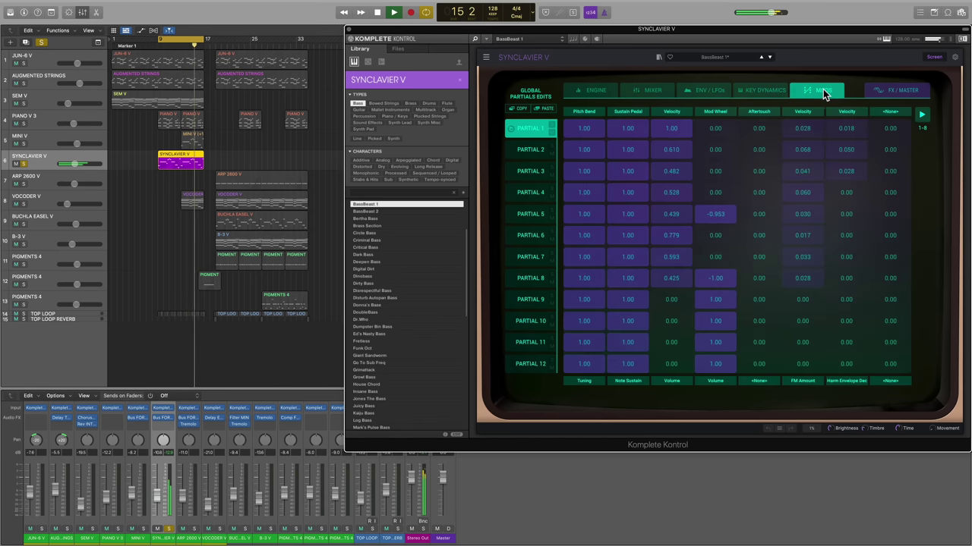
{"action": "left_click", "coordinate": [894, 90]}
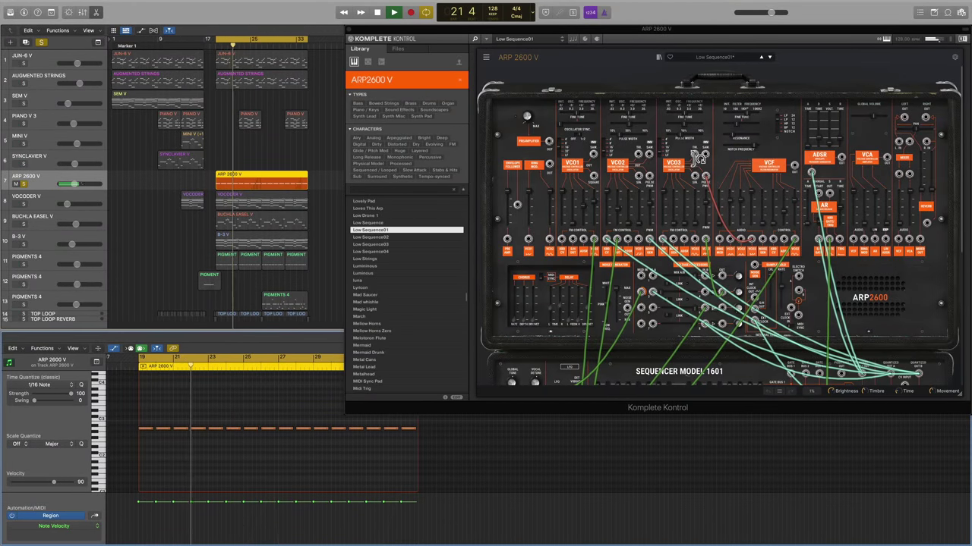
Try patching cables from the VCO3 and VCO1 jacks on ARP 2600 V during playback
{"action": "left_click_drag", "start_coordinate": [694, 154], "coordinate": [630, 319]}
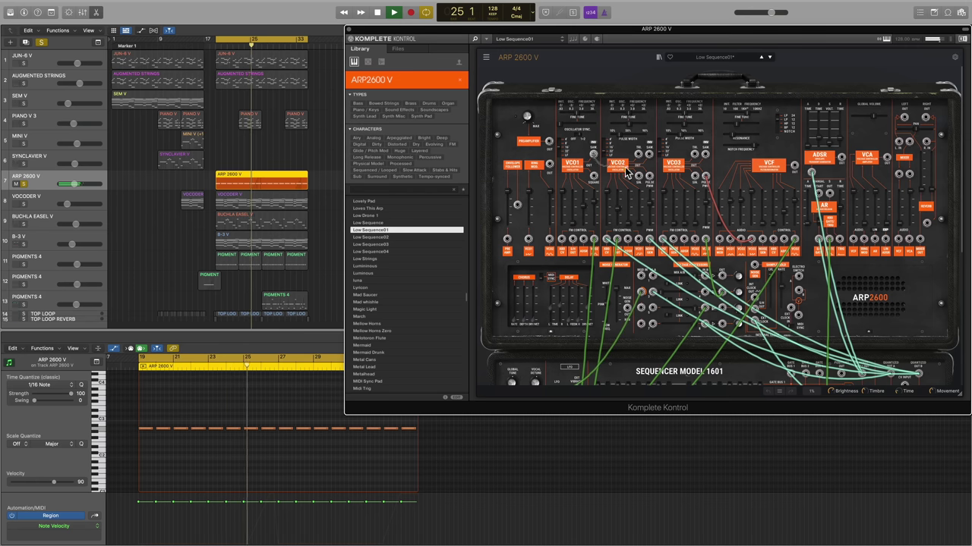
{"action": "left_click_drag", "start_coordinate": [598, 156], "coordinate": [745, 241]}
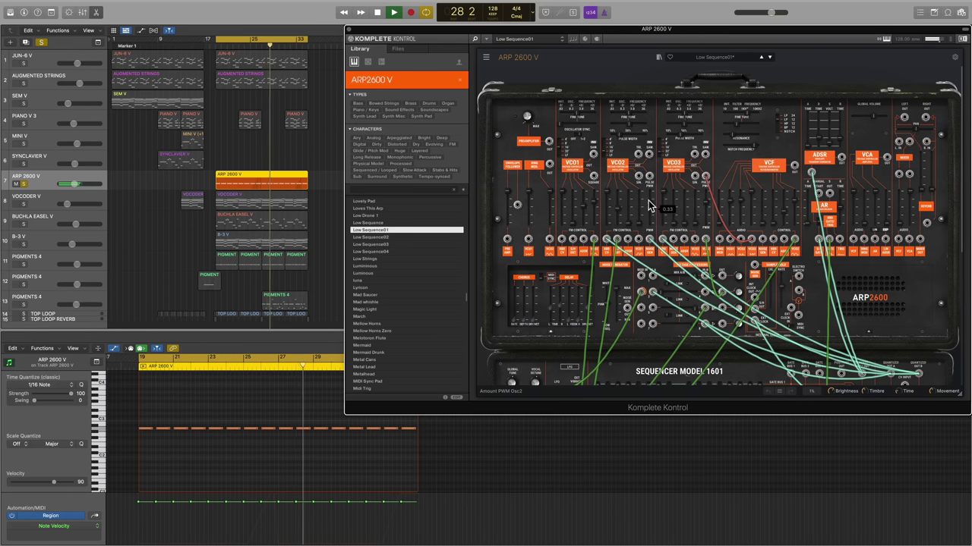
Stop playback and audition ARP 2600 V presets including Low Sequence04, Mermaid Drunk, Metal Lead, MIDI Sync Pad and Midi Trig
{"action": "key", "text": "space"}
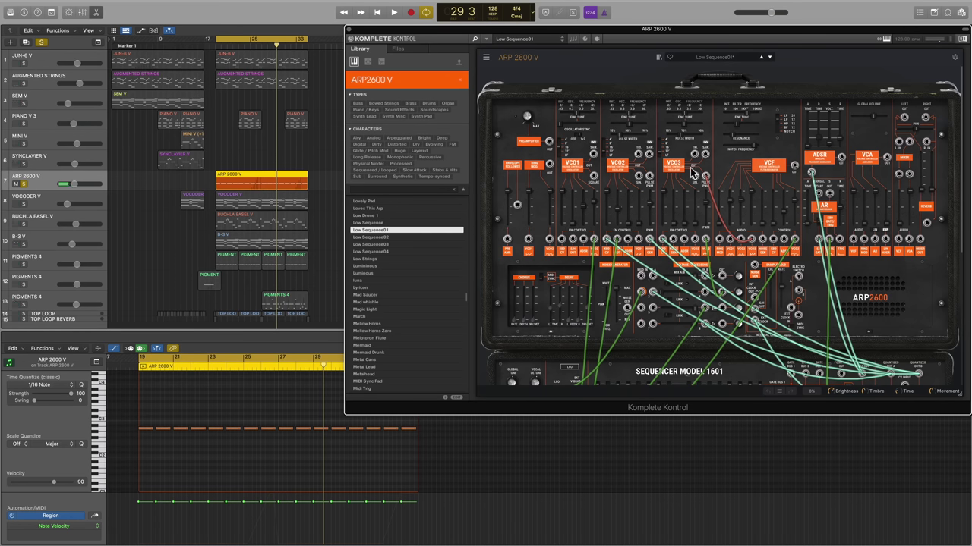
{"action": "left_click", "coordinate": [437, 265]}
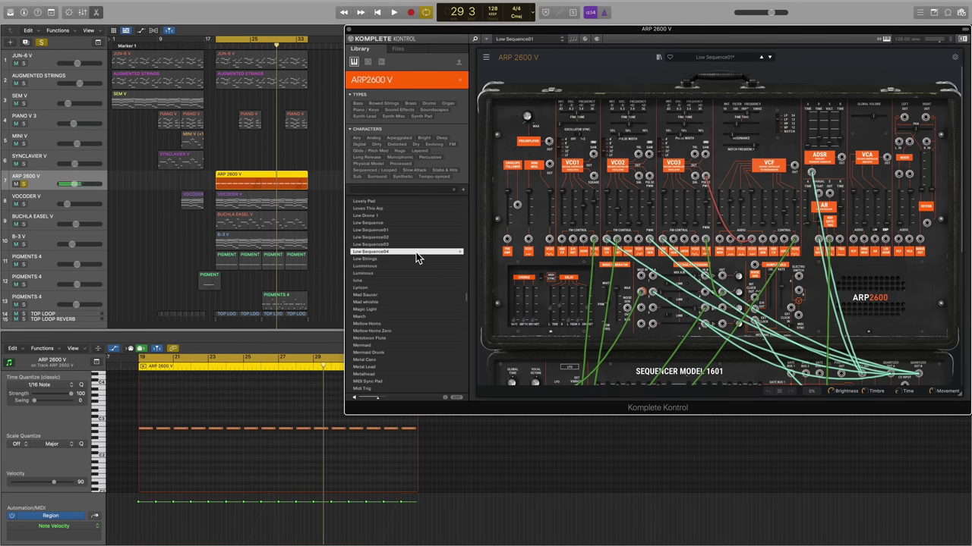
{"action": "left_click", "coordinate": [400, 330]}
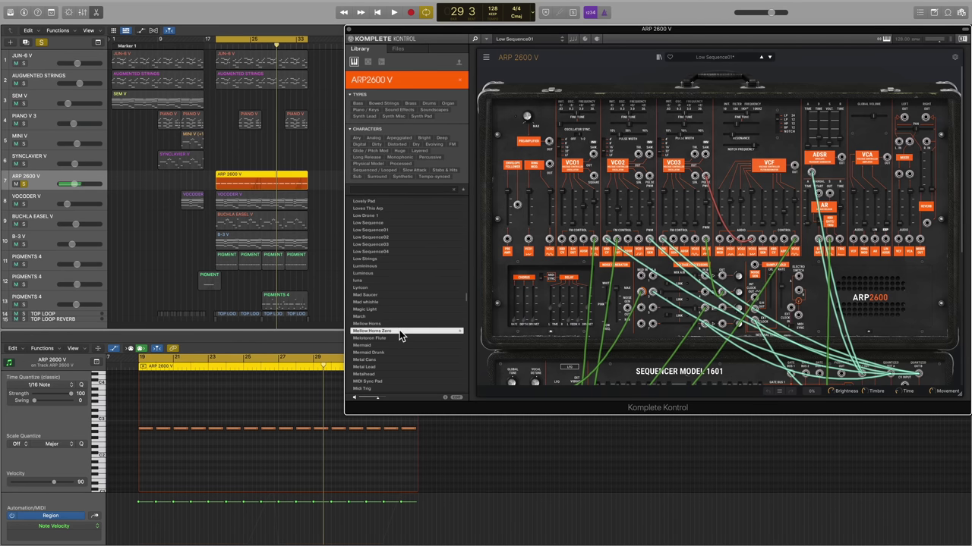
{"action": "left_click", "coordinate": [395, 353]}
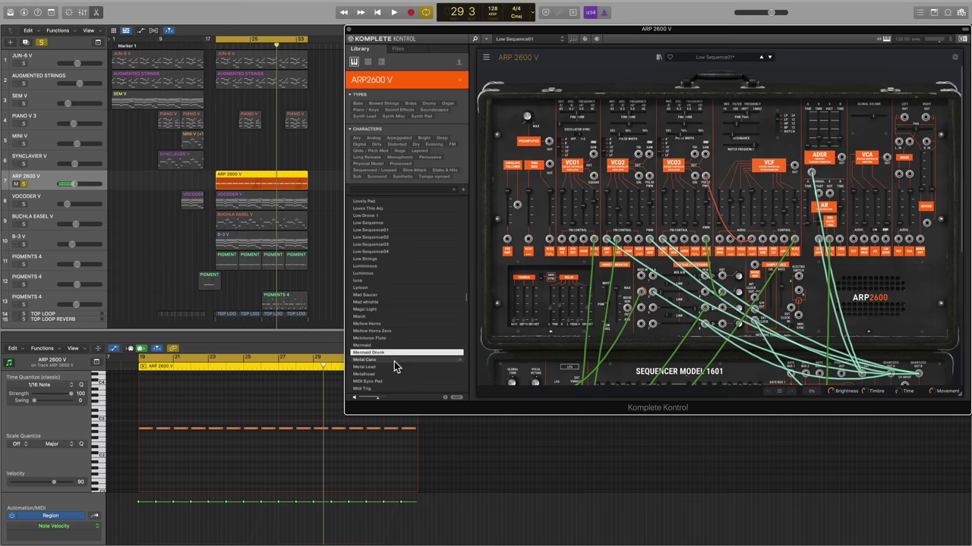
{"action": "left_click", "coordinate": [390, 368]}
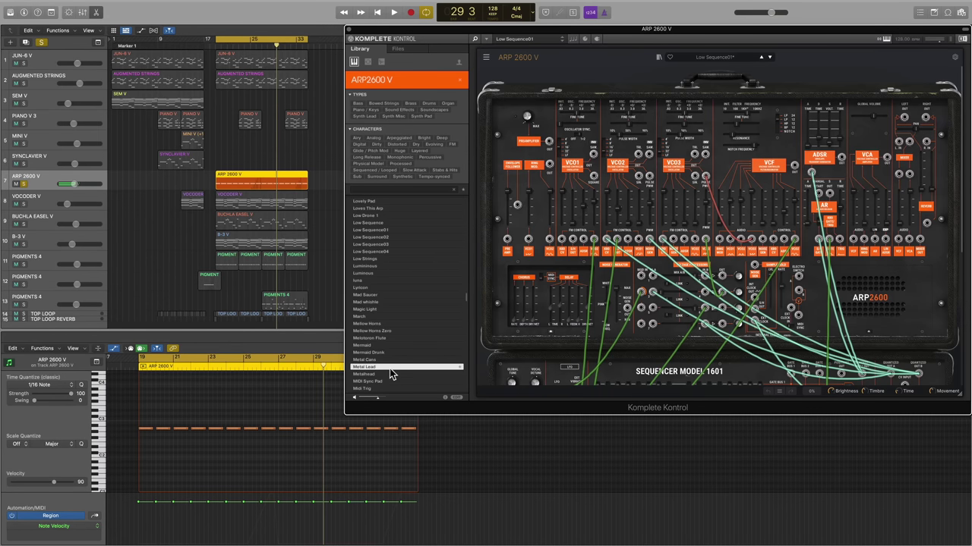
{"action": "left_click", "coordinate": [387, 382]}
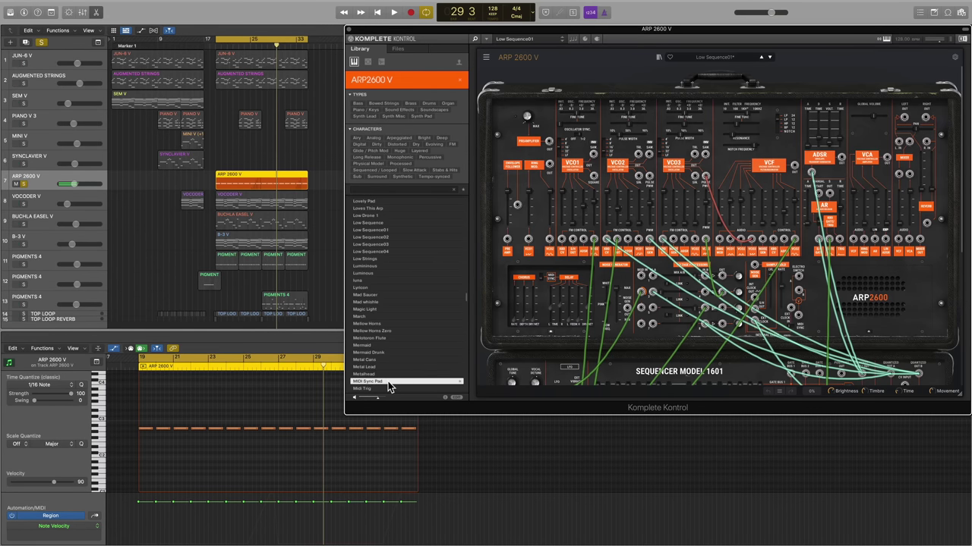
{"action": "left_click", "coordinate": [387, 390]}
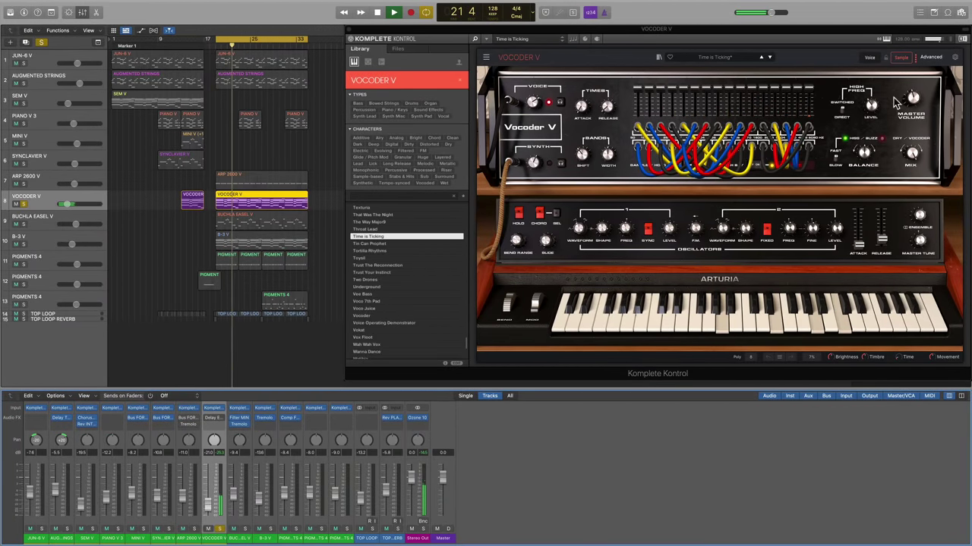
Show VOCODER V's advanced panel, compare the Voice Input and Sample Player modes, and open the first sample in the waveform editor
{"action": "left_click", "coordinate": [930, 57]}
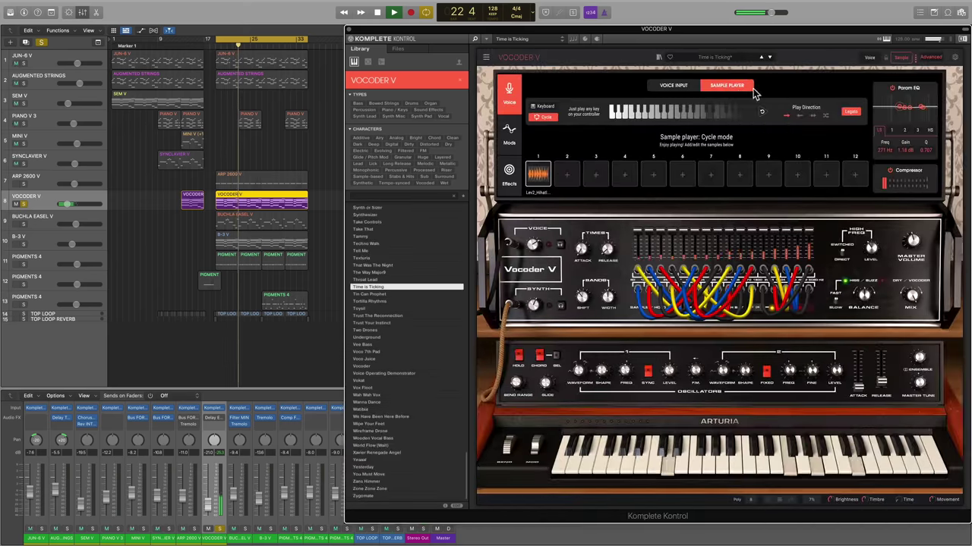
{"action": "left_click", "coordinate": [674, 86]}
{"action": "left_click", "coordinate": [721, 87]}
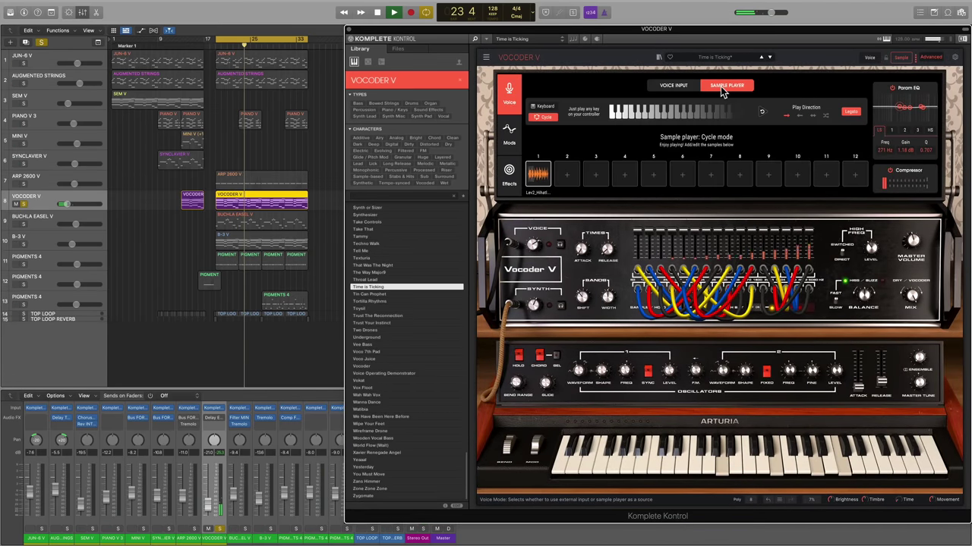
{"action": "left_click", "coordinate": [539, 173]}
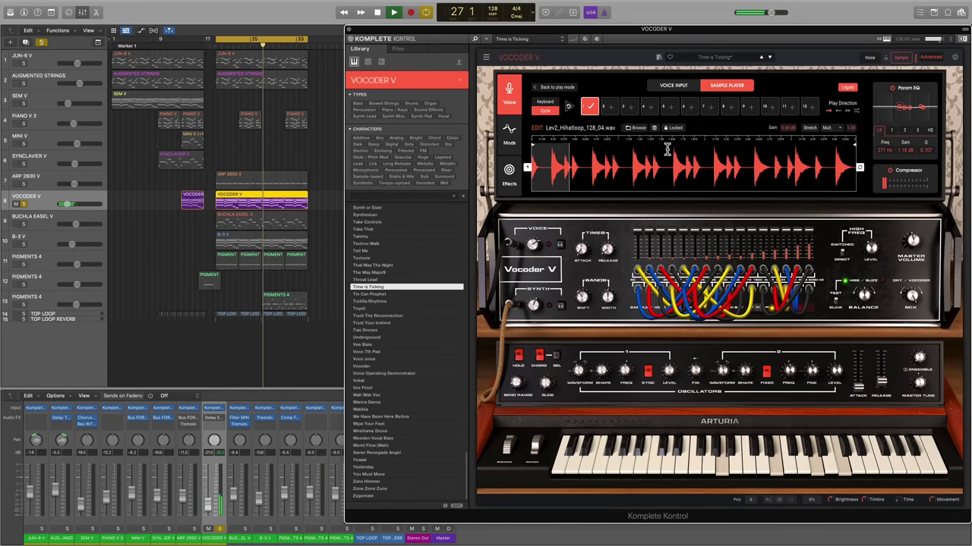
View VOCODER V's preset categories, keeping Time is Ticking, and open the delay effect on its track
{"action": "left_click", "coordinate": [718, 59]}
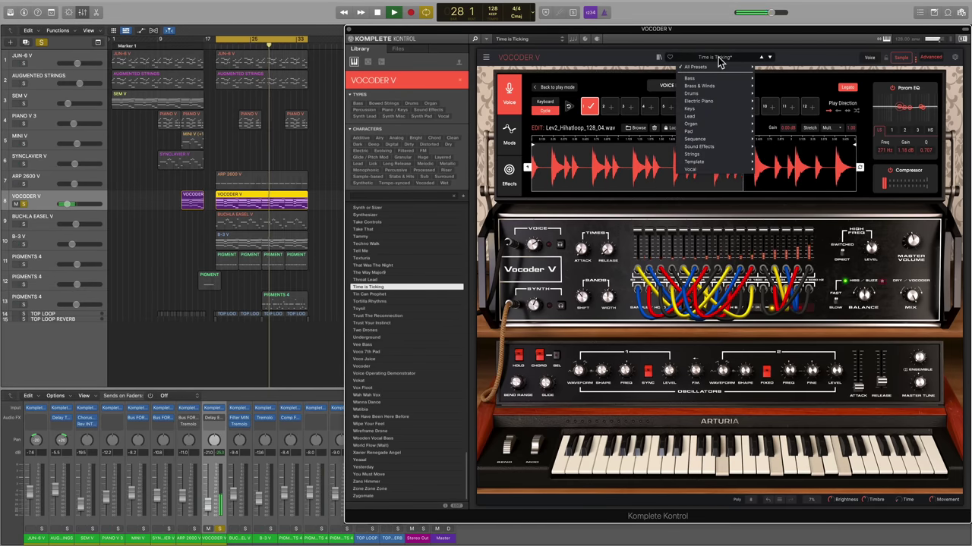
{"action": "left_click", "coordinate": [795, 61]}
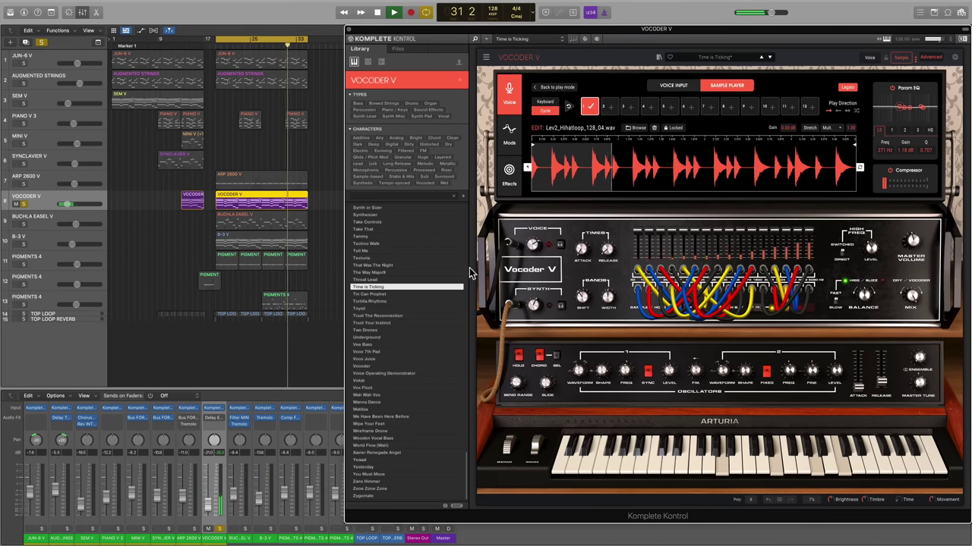
{"action": "left_click", "coordinate": [214, 419]}
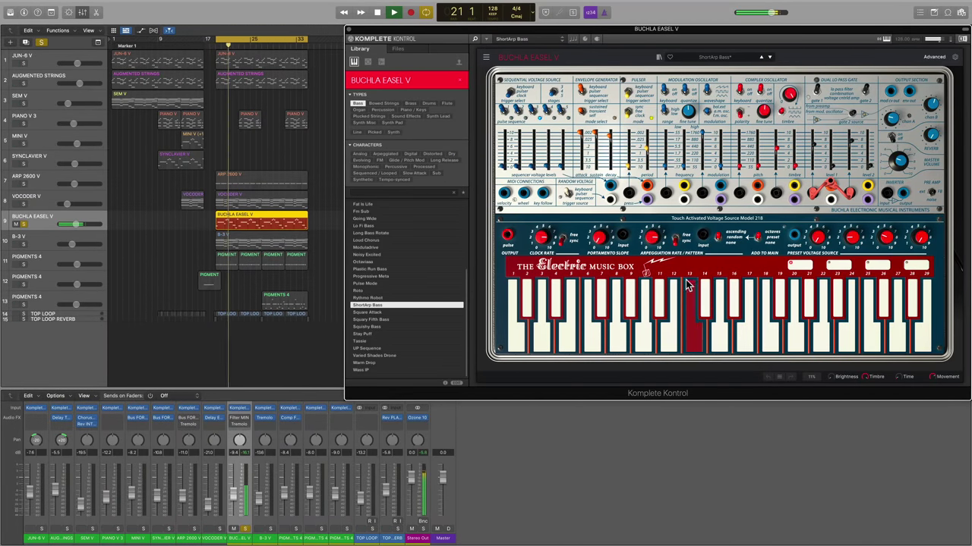
Show BUCHLA EASEL V's advanced modulation panel, and hide it again
{"action": "left_click", "coordinate": [927, 58]}
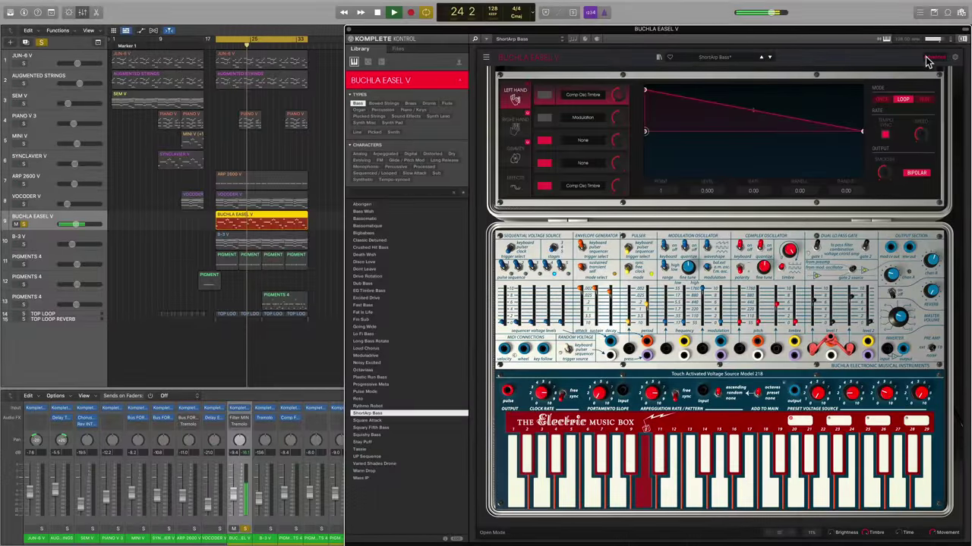
{"action": "left_click", "coordinate": [928, 58]}
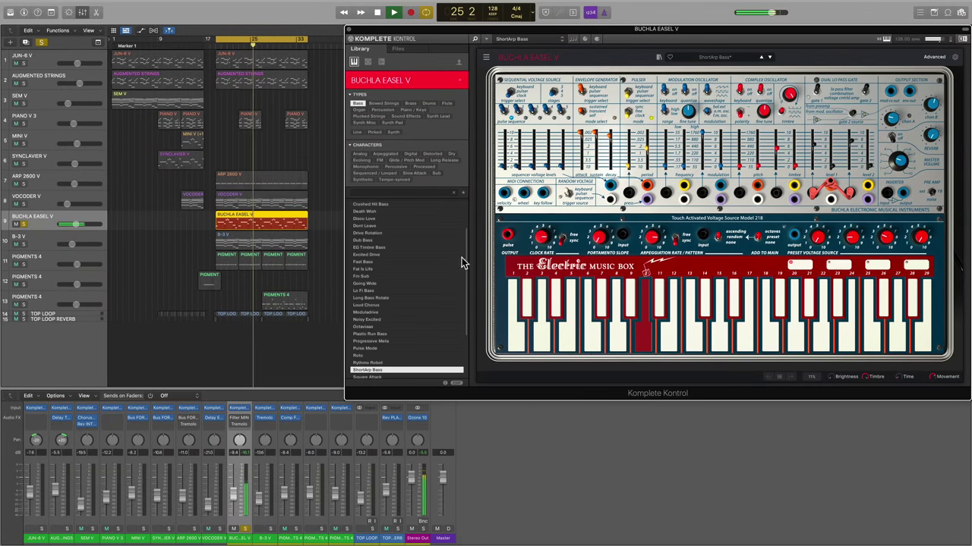
Open Filter MINI on the BUCHLA EASEL V track and view its preset categories
{"action": "left_click", "coordinate": [240, 420]}
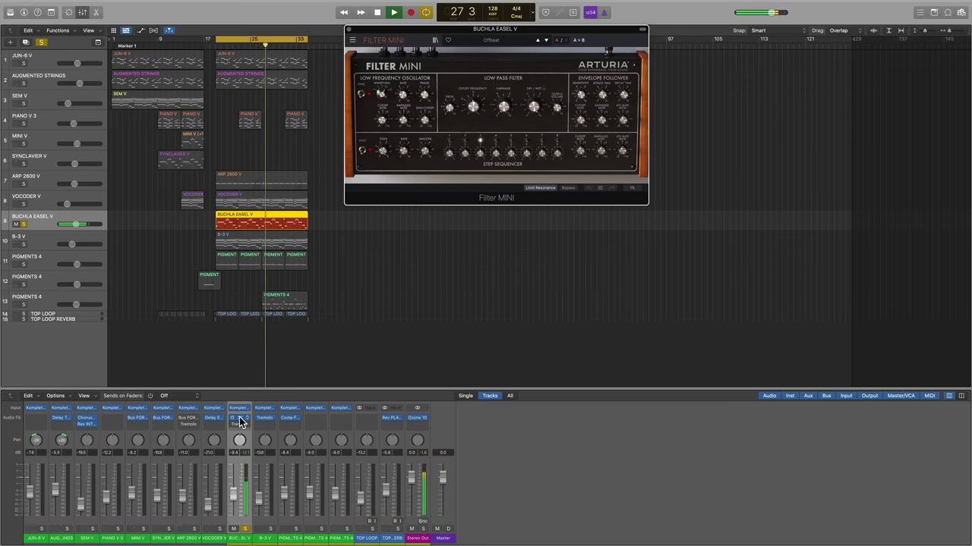
{"action": "left_click", "coordinate": [492, 40]}
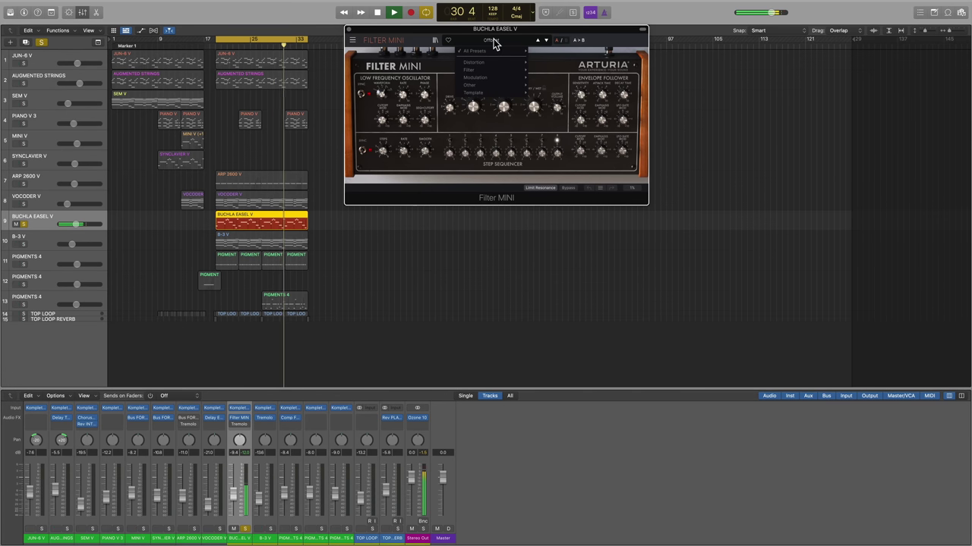
{"action": "left_click", "coordinate": [544, 68]}
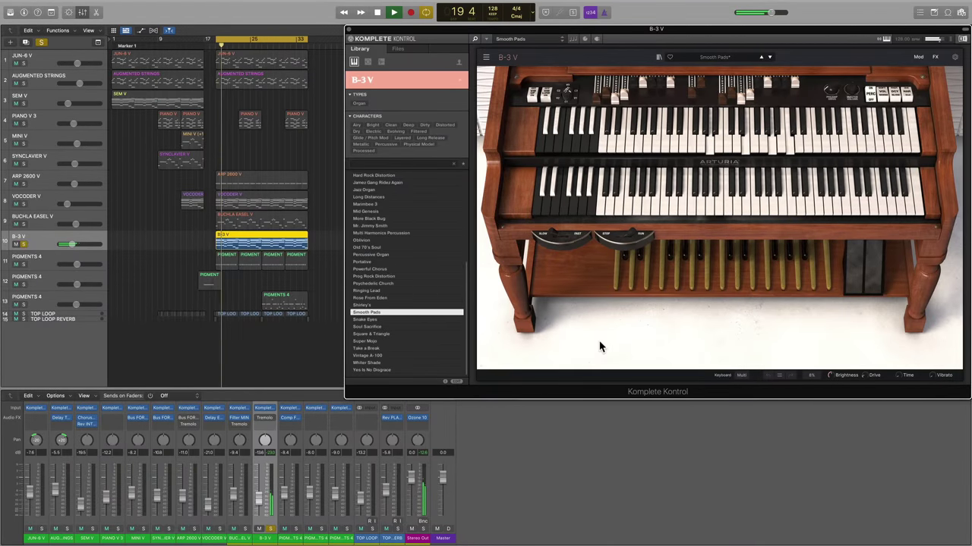
Browse B-3 V's organ presets, keeping Smooth Pads, and show its Mod and FX panels
{"action": "left_click", "coordinate": [721, 58]}
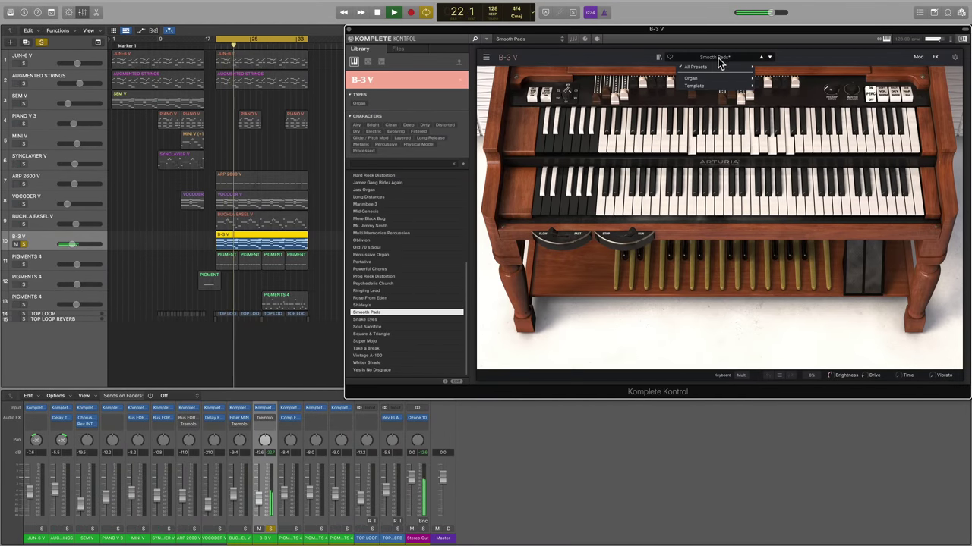
{"action": "mouse_move", "coordinate": [718, 80]}
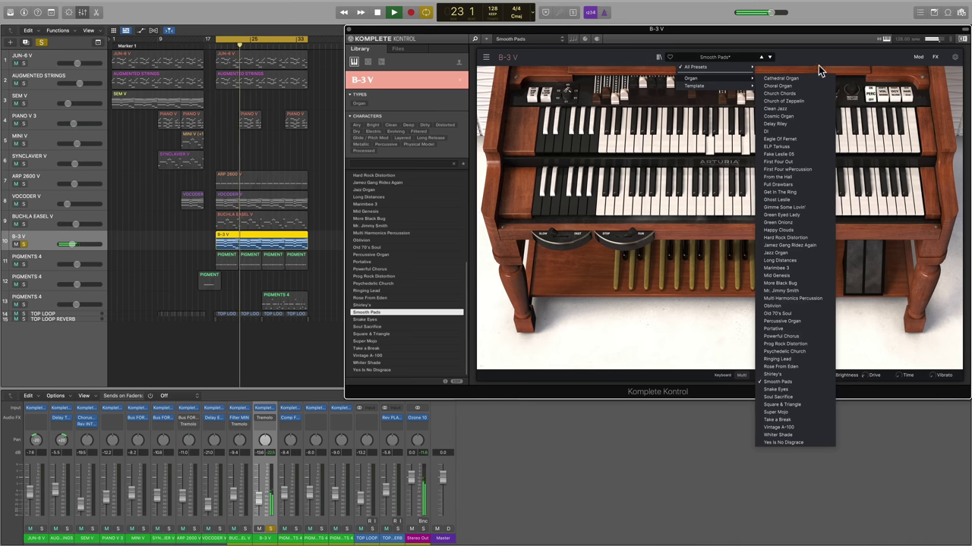
{"action": "left_click", "coordinate": [878, 59]}
{"action": "left_click", "coordinate": [919, 56]}
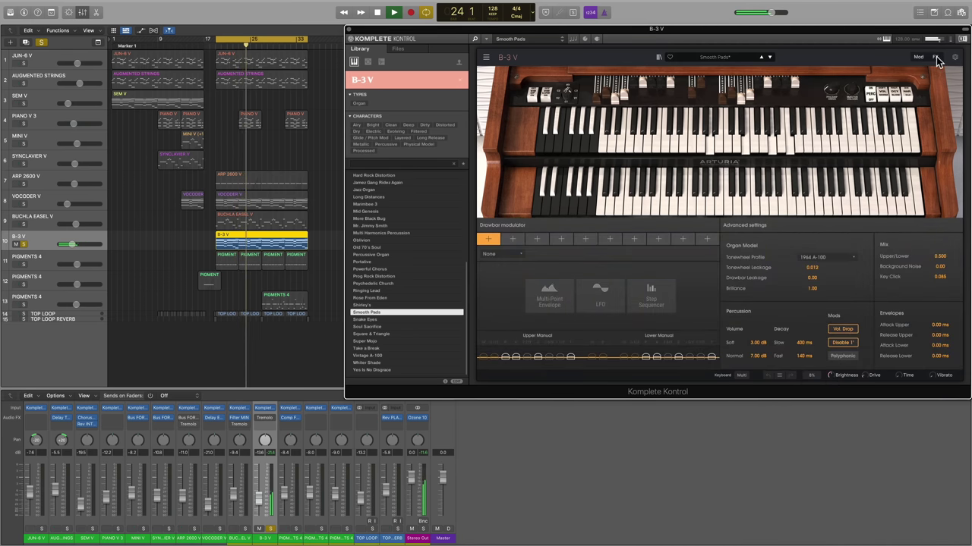
{"action": "left_click", "coordinate": [936, 59]}
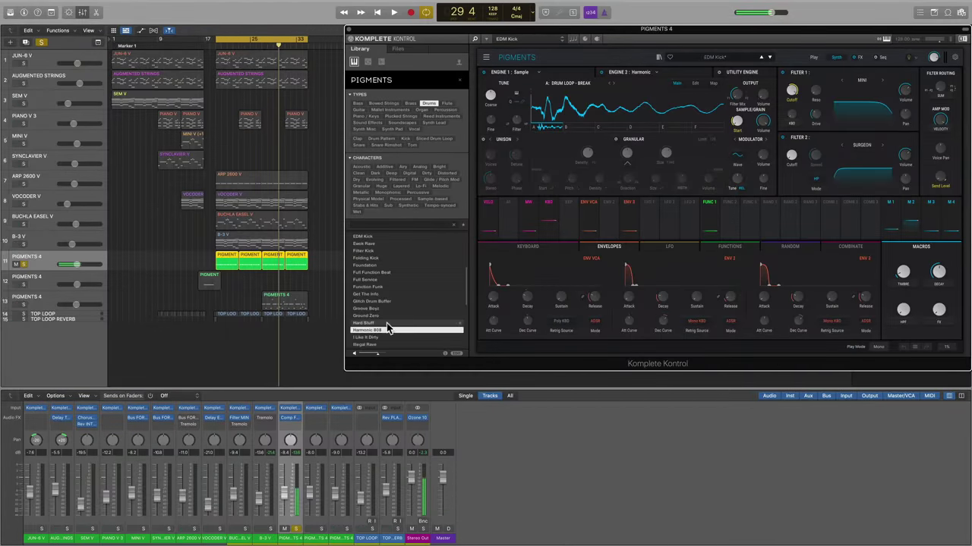
Audition Pigments drum presets including Ground Zero, Groove Boyz, Glitch Drum Buffer, Get The Info and EDM Kick, and resume playback
{"action": "left_click", "coordinate": [387, 323]}
{"action": "left_click", "coordinate": [388, 316]}
{"action": "left_click", "coordinate": [388, 308]}
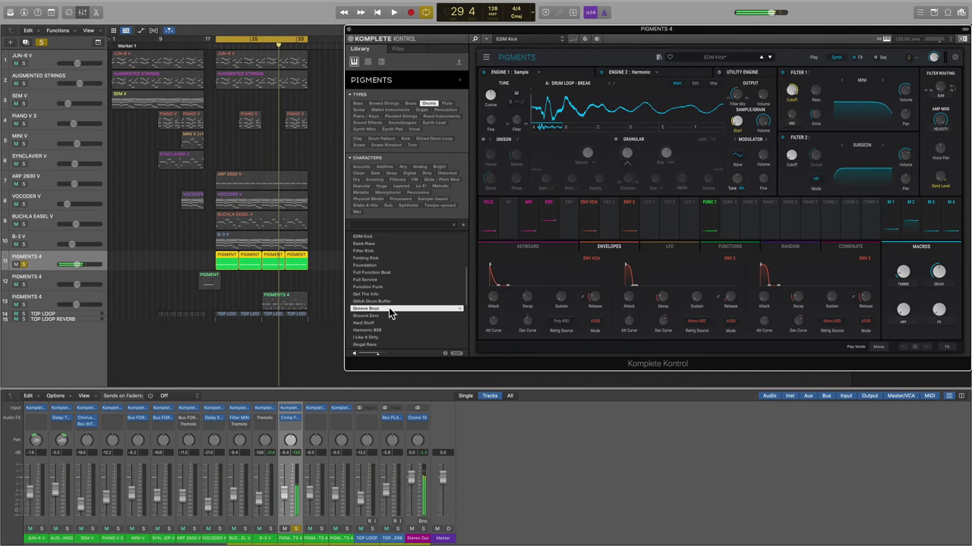
{"action": "left_click", "coordinate": [393, 301]}
{"action": "left_click", "coordinate": [393, 295]}
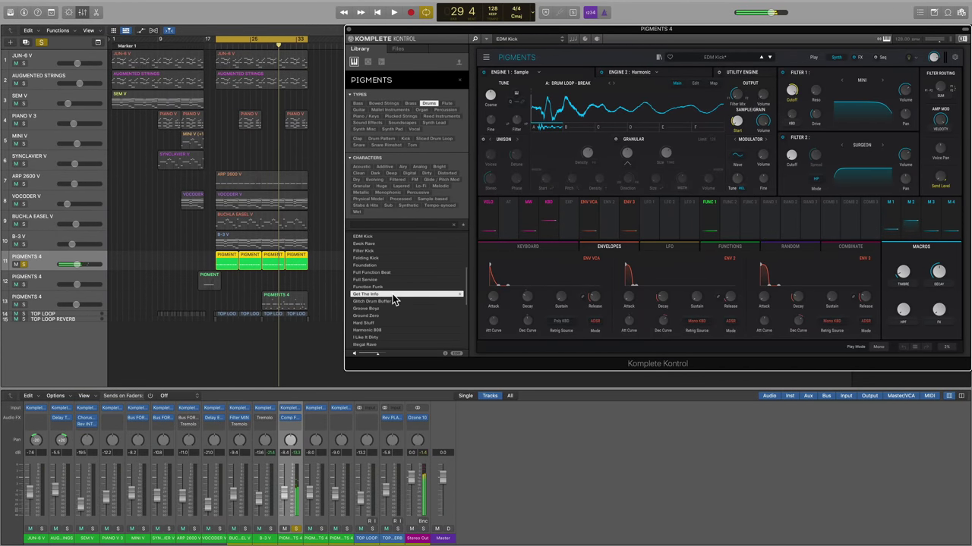
{"action": "left_click", "coordinate": [392, 238]}
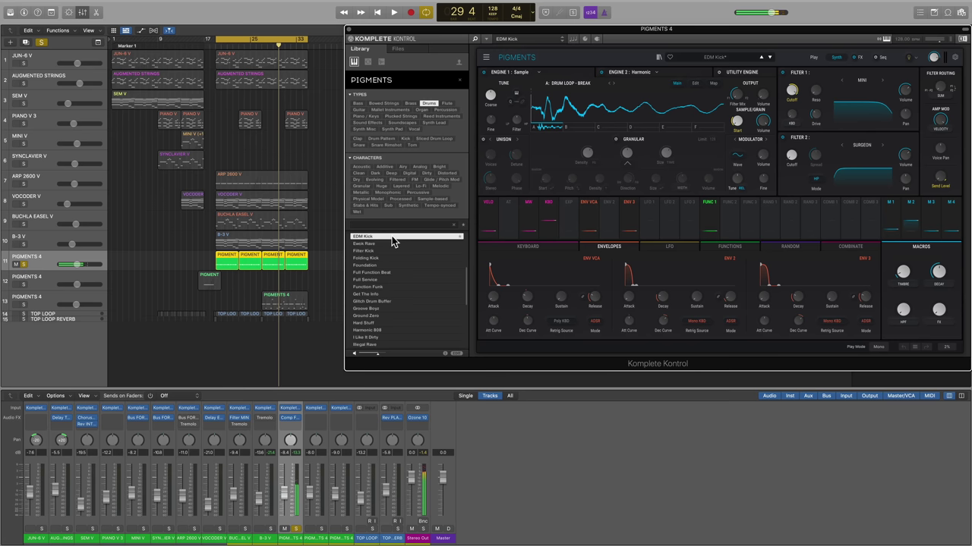
{"action": "key", "text": "space"}
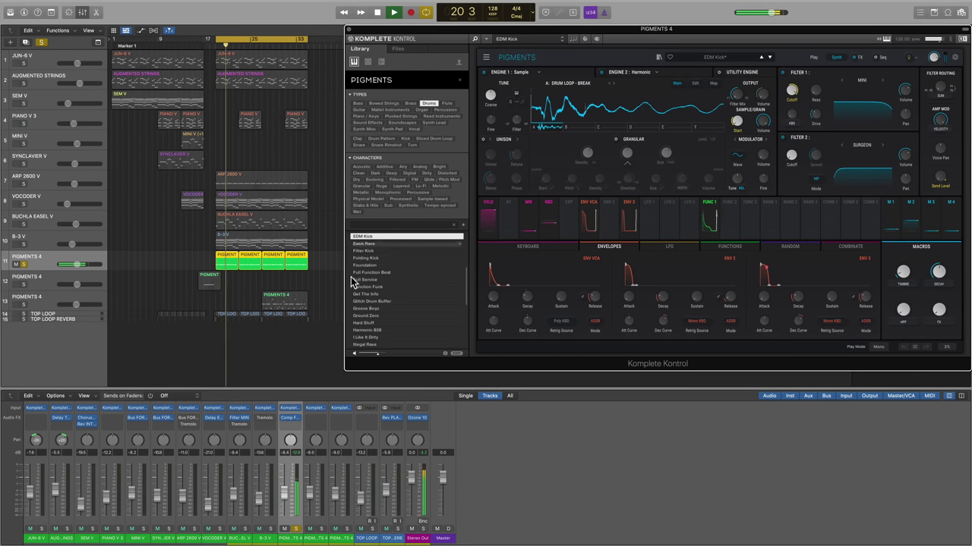
Open Comp FET-76 on the Pigments EDM Kick track, and bypass and re-enable it to compare the sound
{"action": "left_click", "coordinate": [289, 418]}
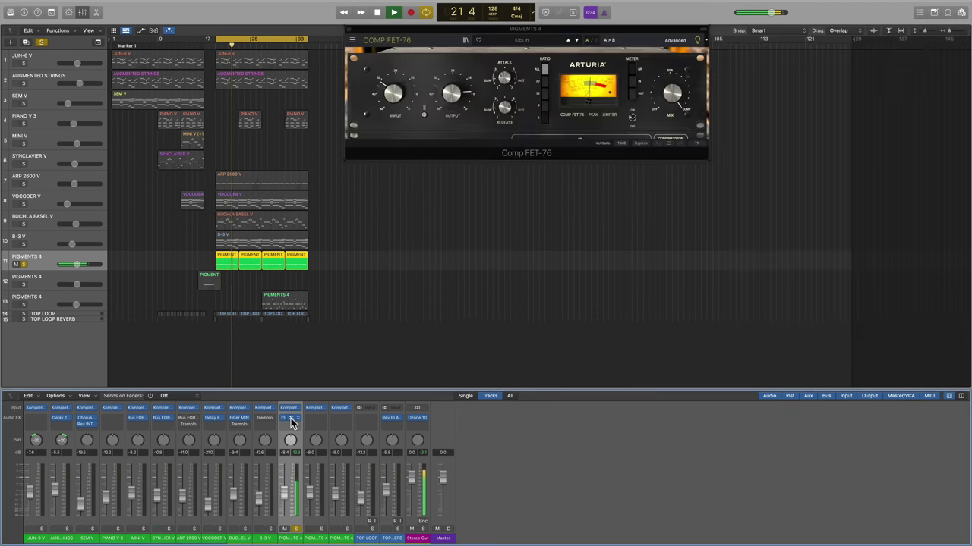
{"action": "left_click", "coordinate": [640, 142]}
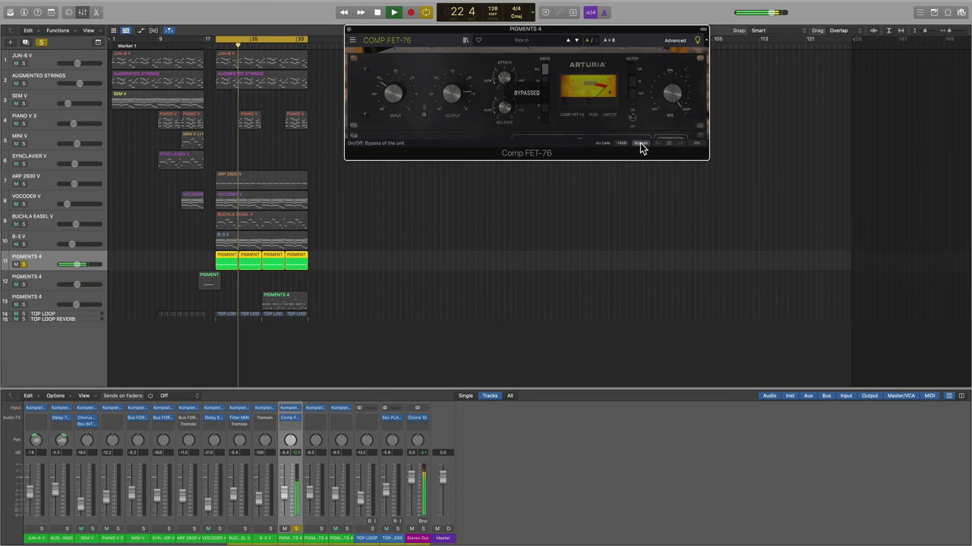
{"action": "left_click", "coordinate": [640, 143]}
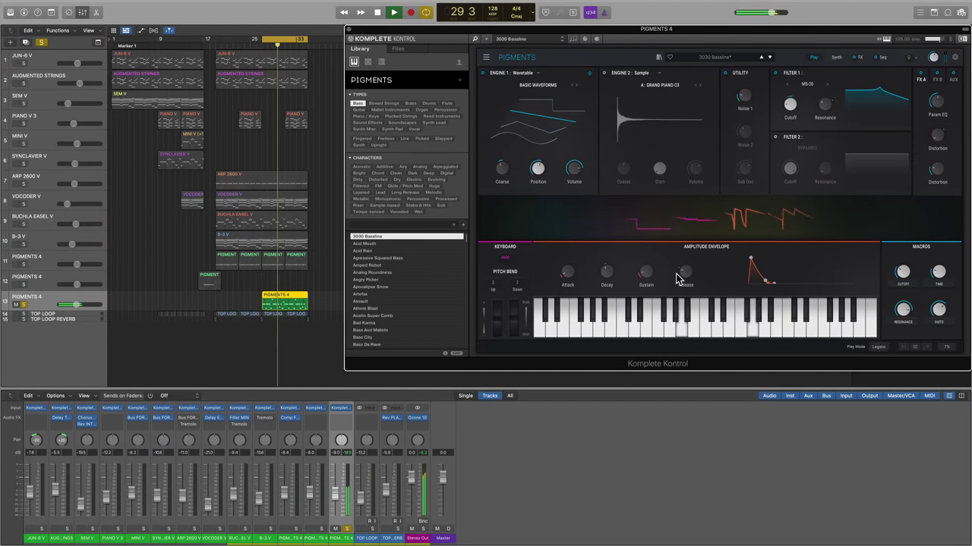
Inspect the Synth, Seq and FX views of the Pigments bass preset 3030 Bassline
{"action": "left_click", "coordinate": [838, 59]}
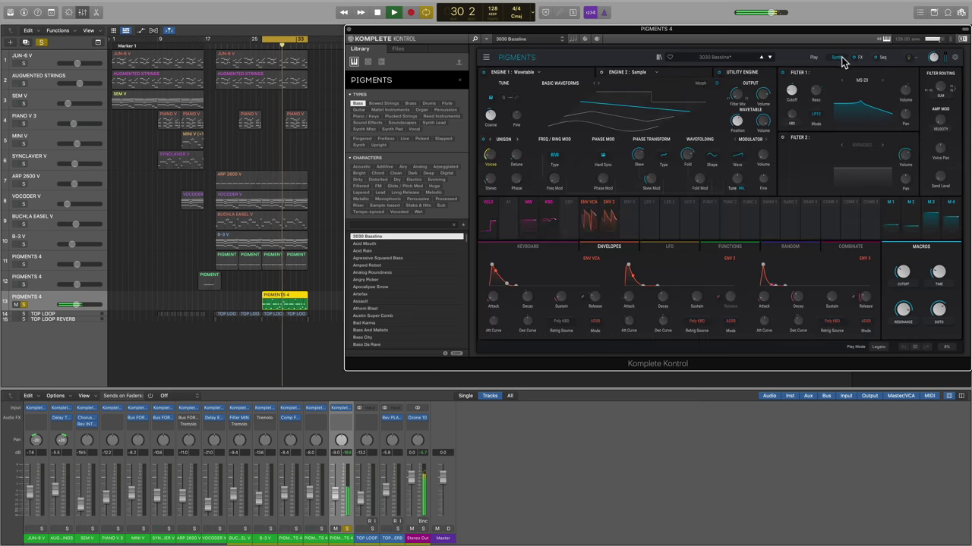
{"action": "left_click", "coordinate": [882, 59]}
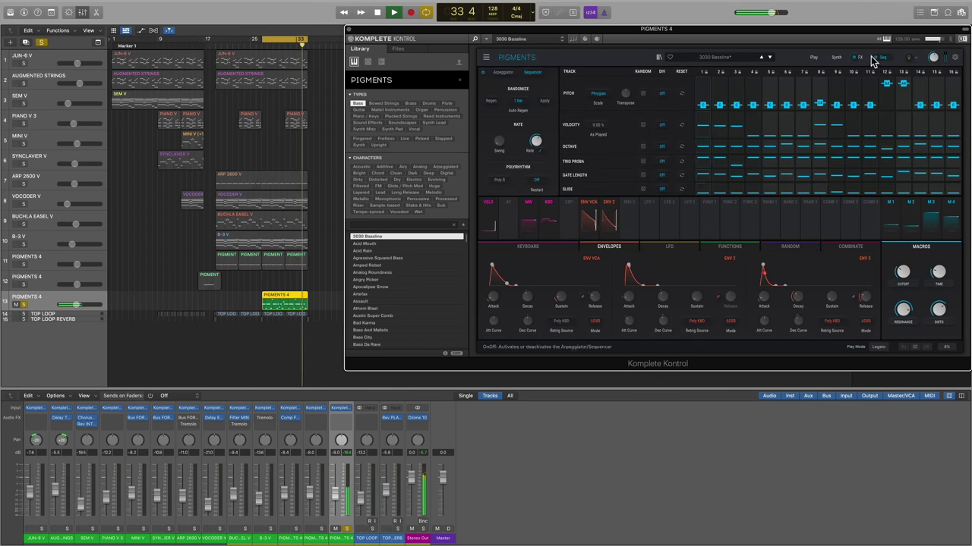
{"action": "left_click", "coordinate": [860, 59]}
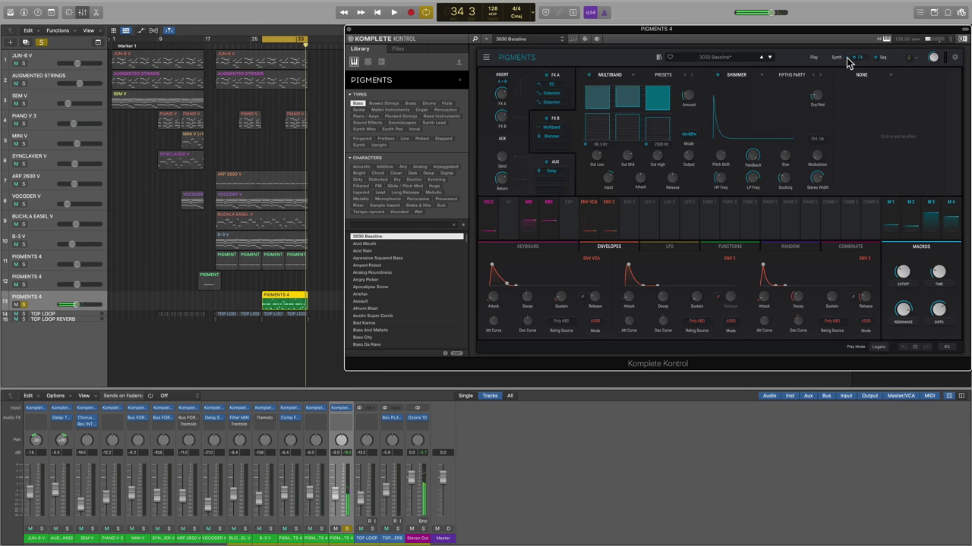
View the effect types available for the Shimmer slot in Pigments, and audition Shimmer presets including Huge
{"action": "left_click", "coordinate": [744, 76]}
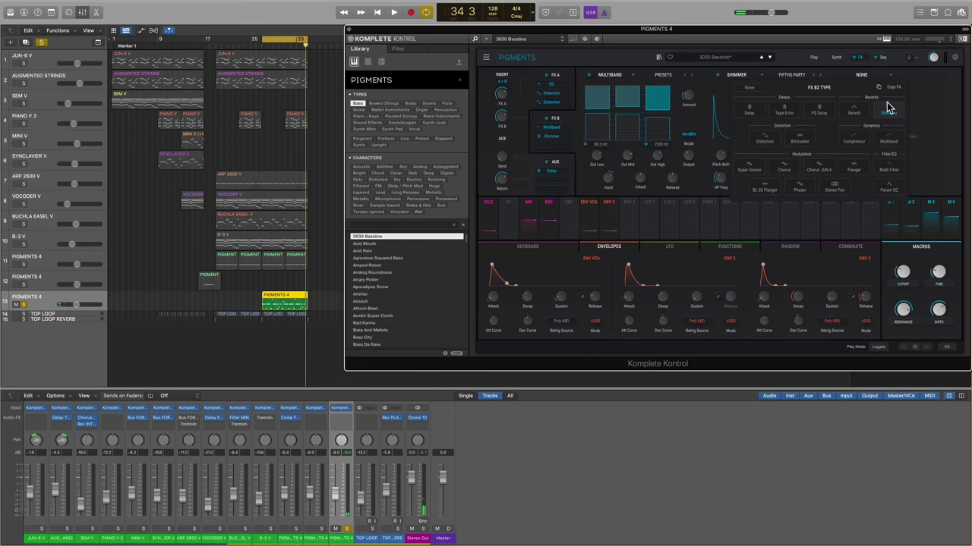
{"action": "left_click", "coordinate": [722, 112]}
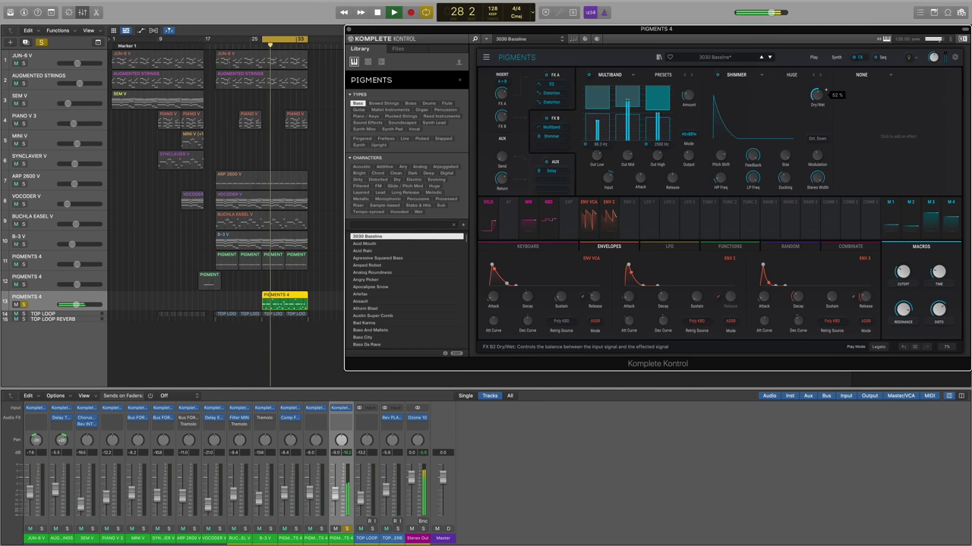
{"action": "left_click", "coordinate": [820, 75]}
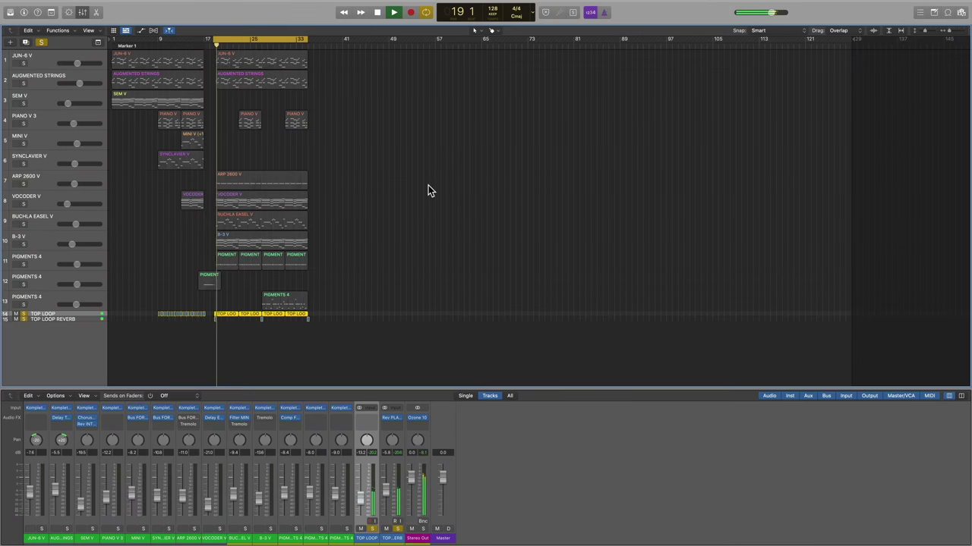
Select the TOP LOOP REVERB track and open its Rev PLATE-140 effect
{"action": "left_click", "coordinate": [62, 319]}
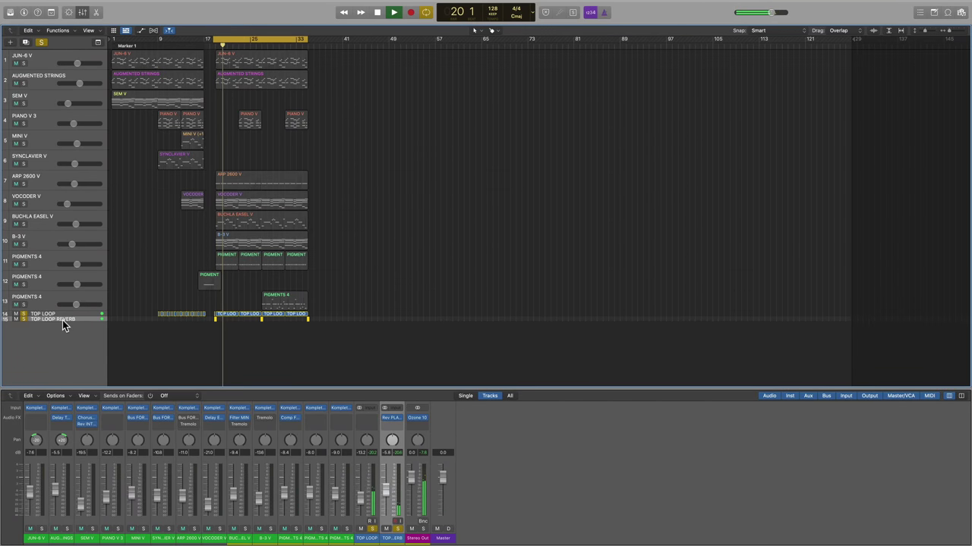
{"action": "mouse_move", "coordinate": [393, 418]}
{"action": "left_click", "coordinate": [393, 420]}
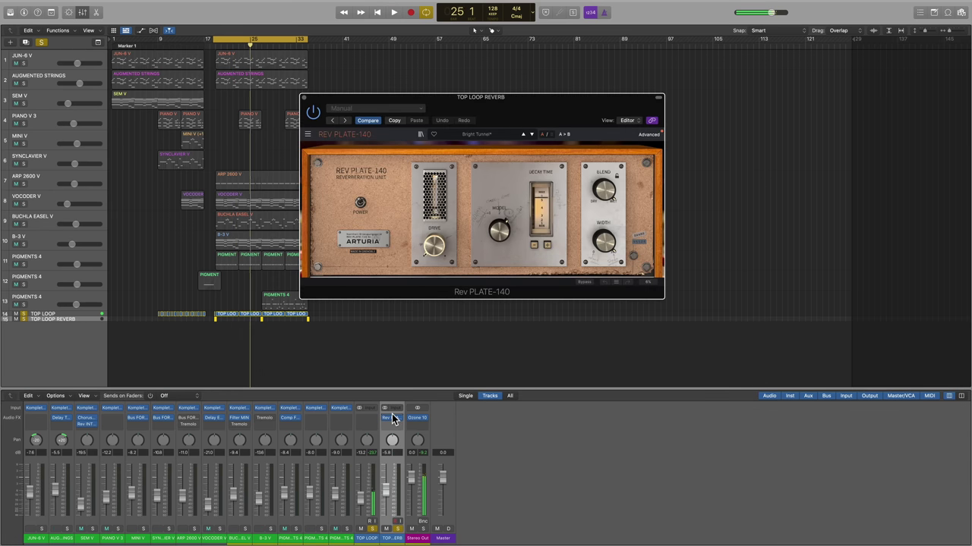
Play the mix, show the Tone Match overview of Ozone 10 on Stereo Out, and adjust the Dynamics Match Maximizer
{"action": "key", "text": "space"}
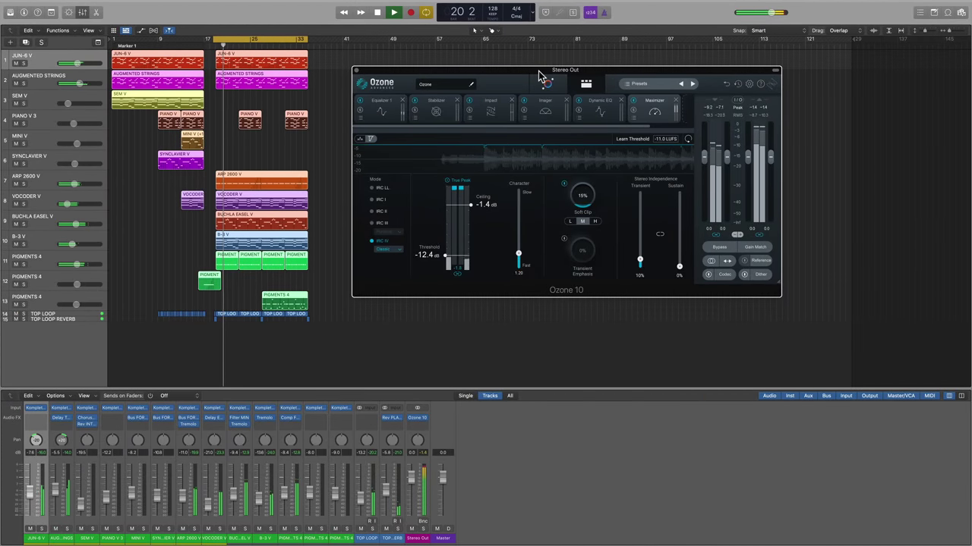
{"action": "left_click", "coordinate": [552, 83]}
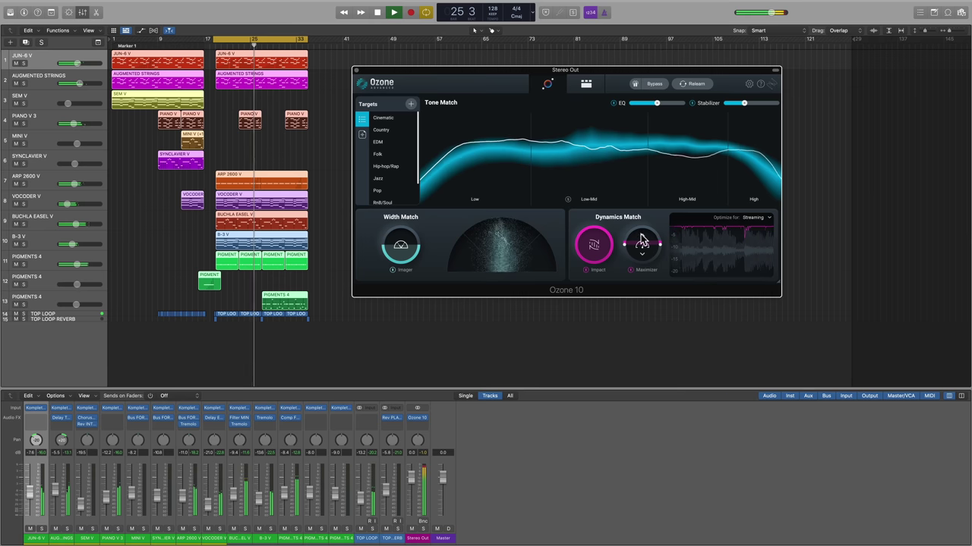
{"action": "left_click_drag", "start_coordinate": [641, 250], "coordinate": [641, 259]}
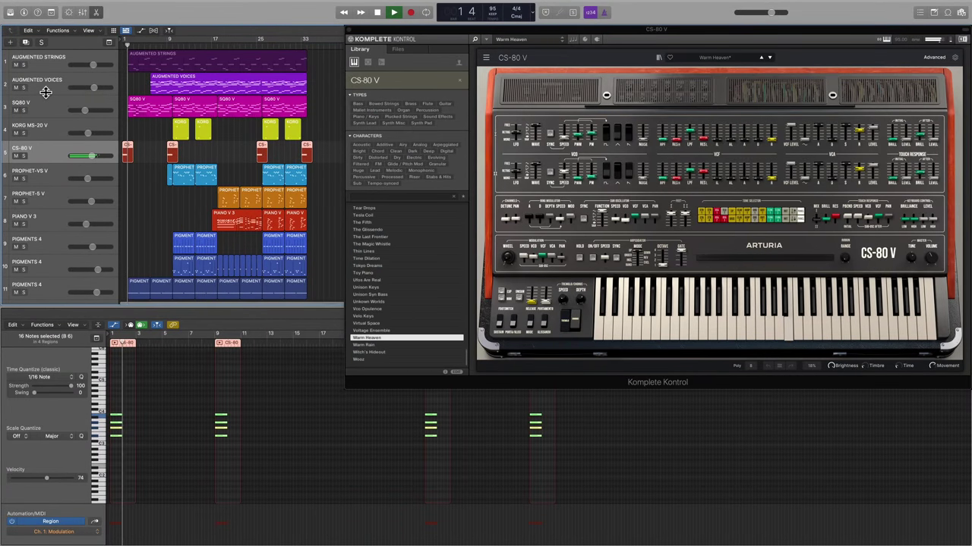
View the AUGMENTED STRINGS, SQ80 V, AUGMENTED VOICES and KORG MS-20 V instruments and their notes during song playback
{"action": "left_click", "coordinate": [47, 69]}
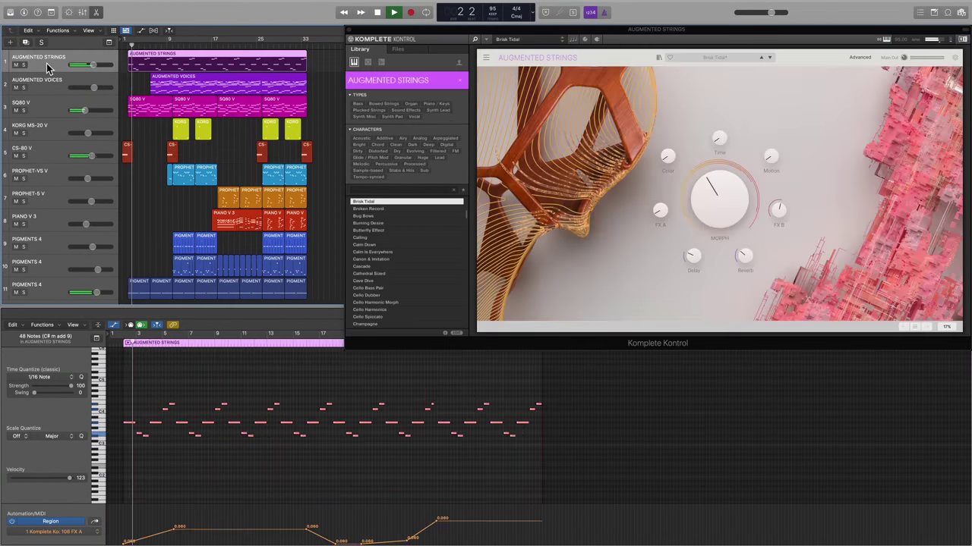
{"action": "left_click", "coordinate": [47, 106]}
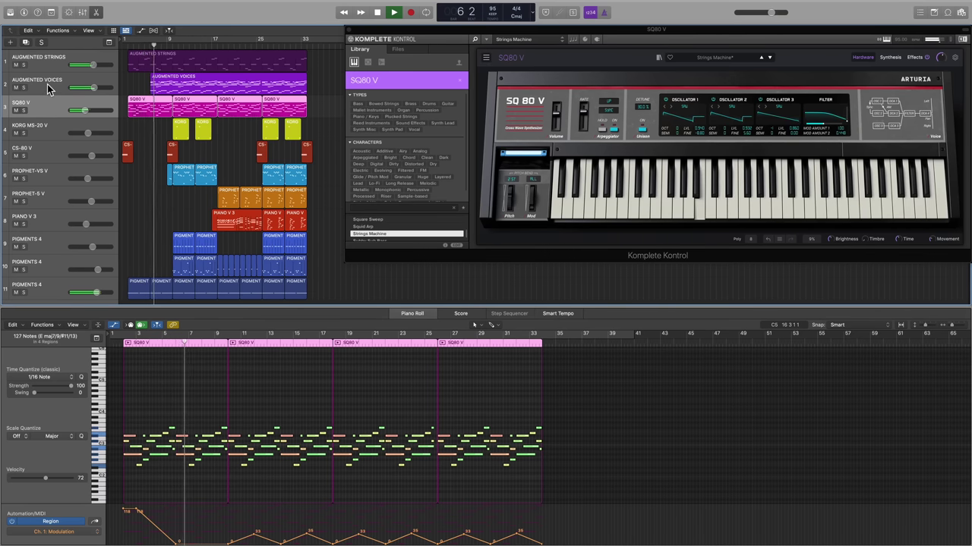
{"action": "left_click", "coordinate": [47, 84]}
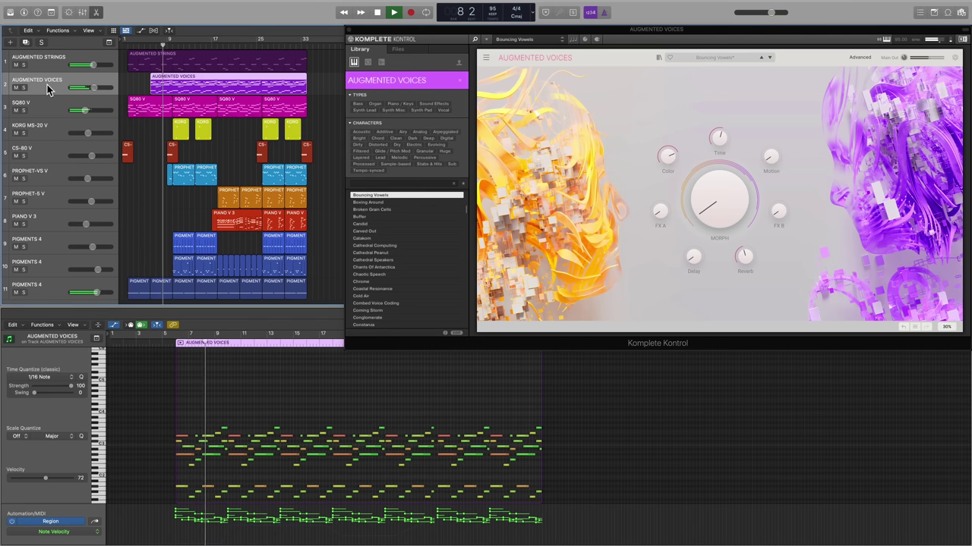
{"action": "left_click", "coordinate": [47, 133]}
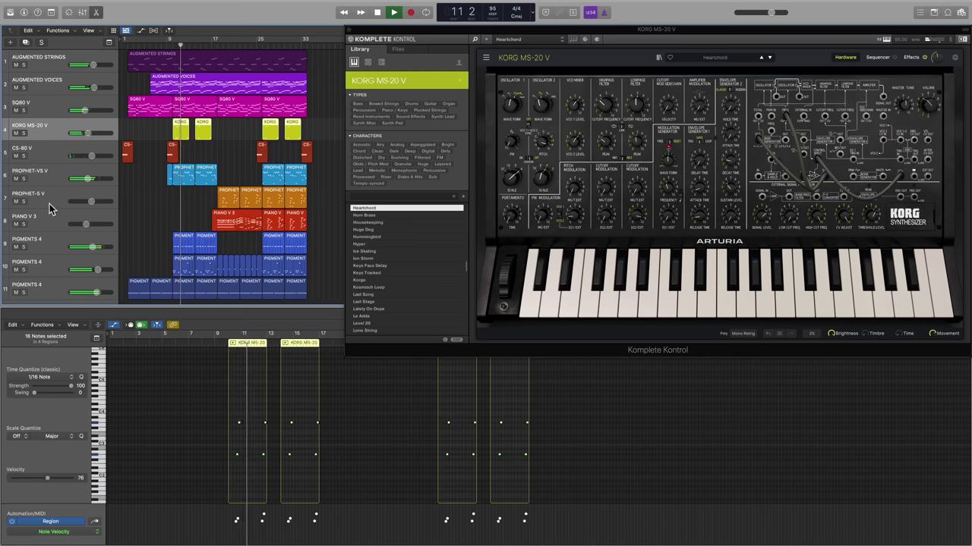
View the three PIGMENTS 4 tracks with the Snare, Titan Kick Drum and Dancing DNA presets during playback
{"action": "left_click", "coordinate": [45, 245]}
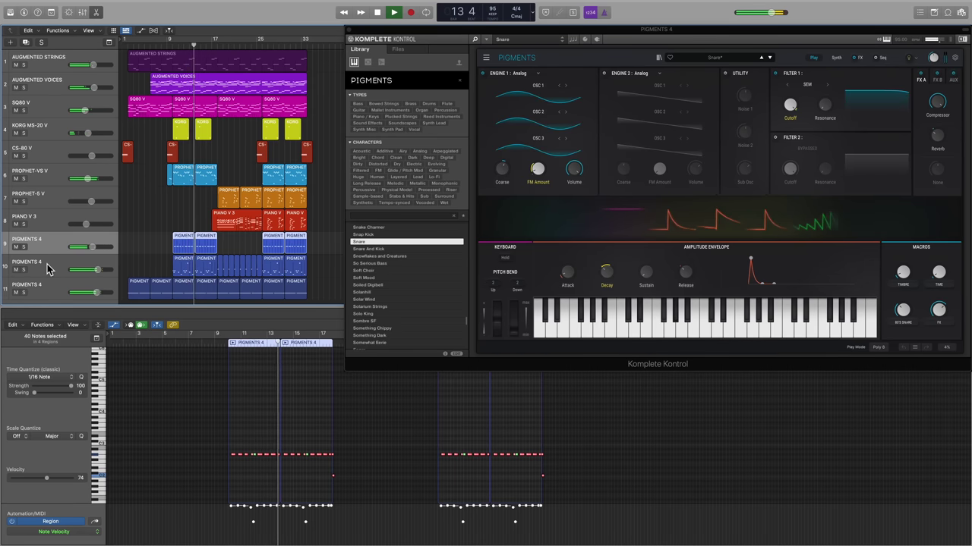
{"action": "left_click", "coordinate": [47, 267]}
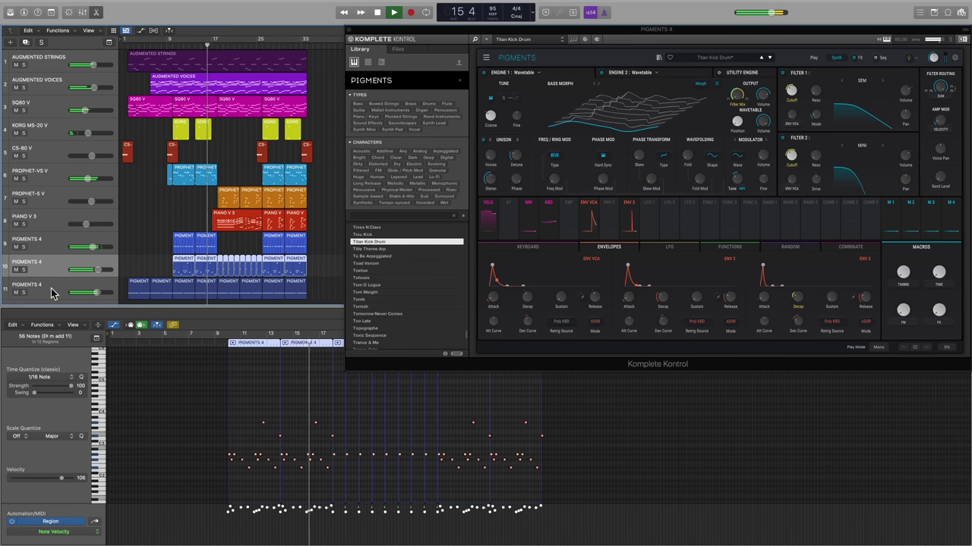
{"action": "left_click", "coordinate": [51, 293]}
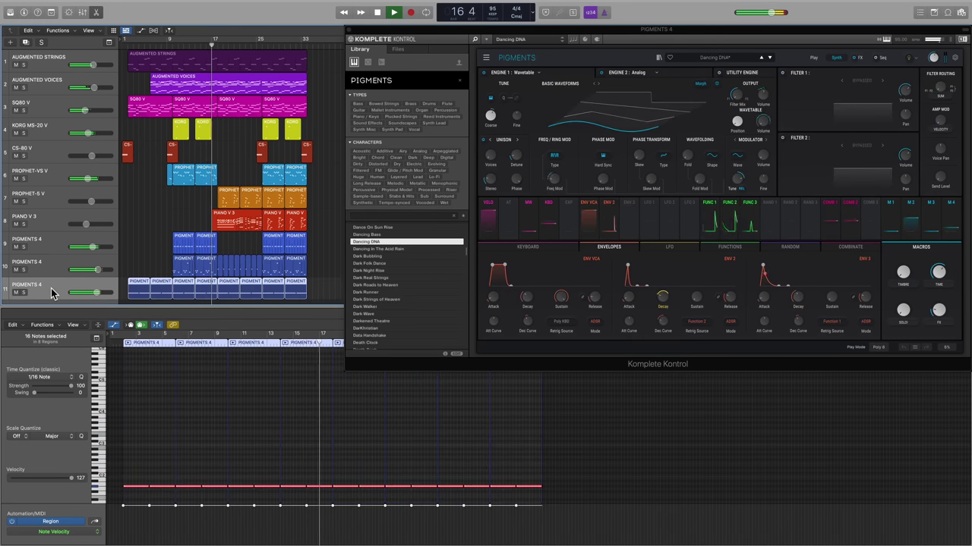
View the PIANO V 3, PROPHET-5 V and PROPHET-VS V instruments and their notes as the song plays
{"action": "left_click", "coordinate": [51, 219]}
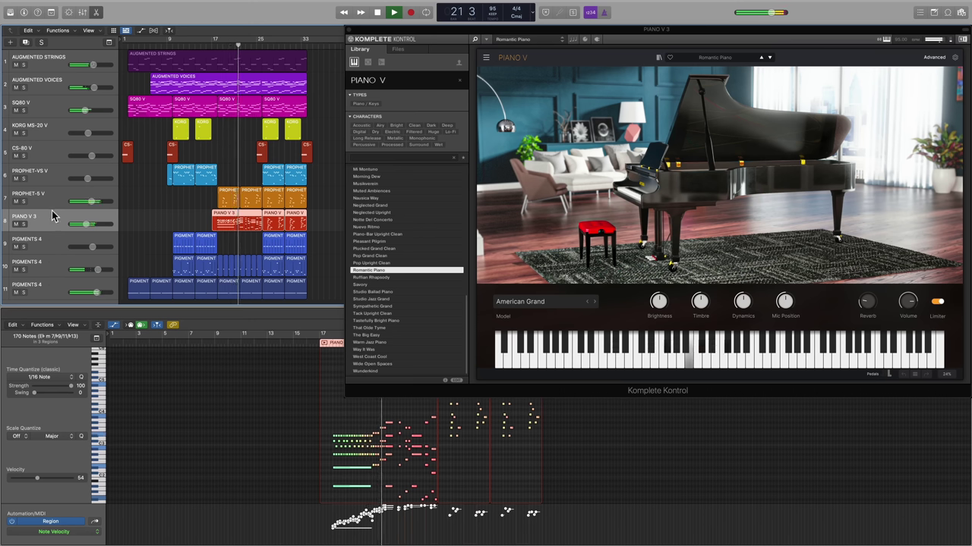
{"action": "left_click", "coordinate": [51, 200]}
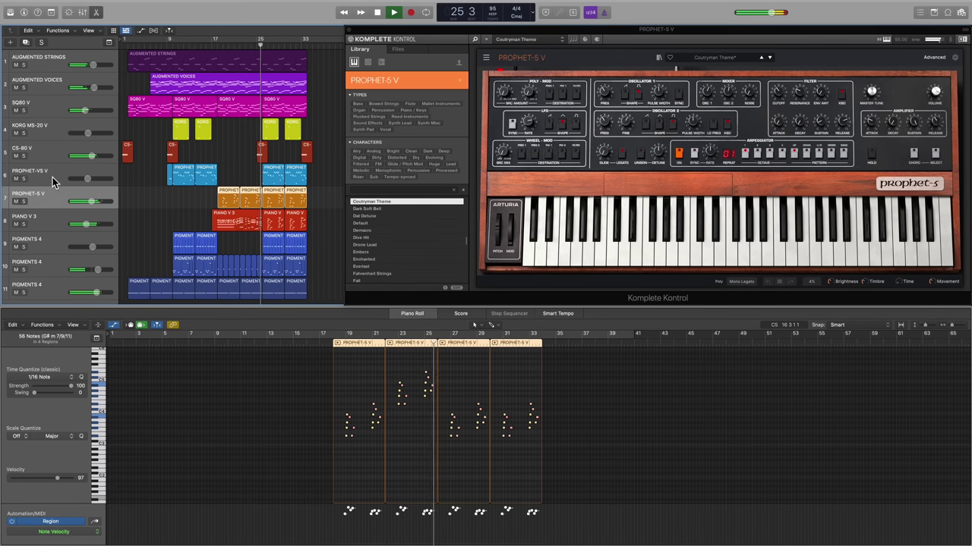
{"action": "left_click", "coordinate": [53, 174]}
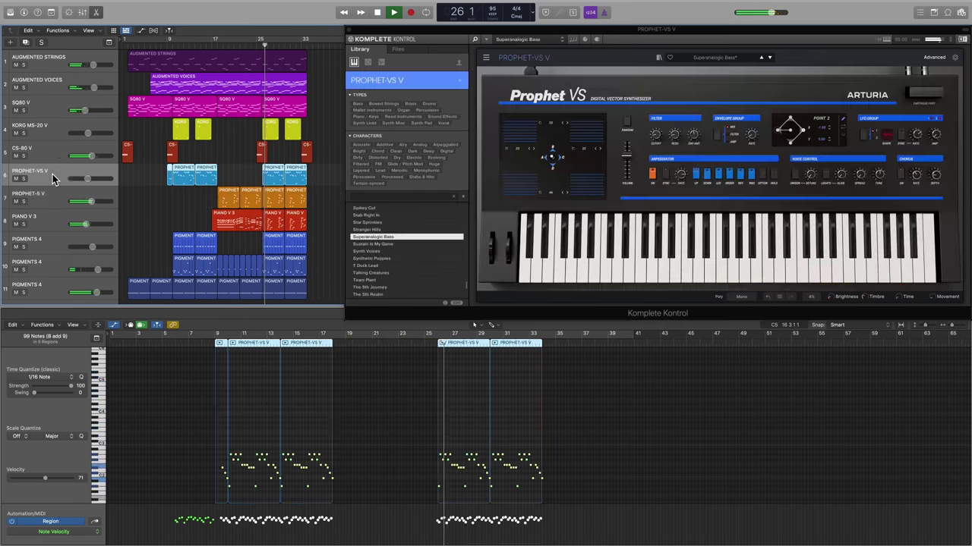
Select all regions to view every part's notes together in the Piano Roll, and select the CS-80 V track
{"action": "key", "text": "super+a"}
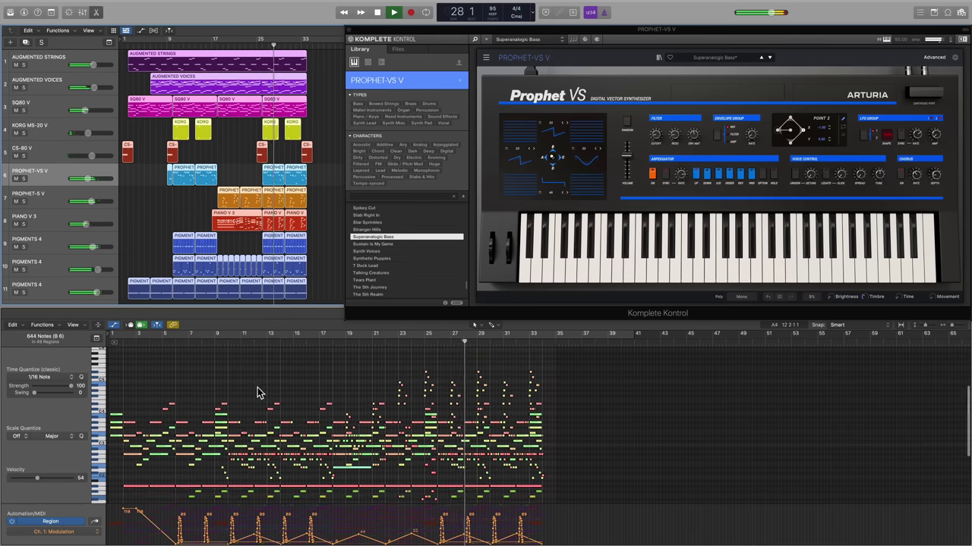
{"action": "scroll", "coordinate": [258, 393], "scroll_direction": "down", "scroll_amount": 3}
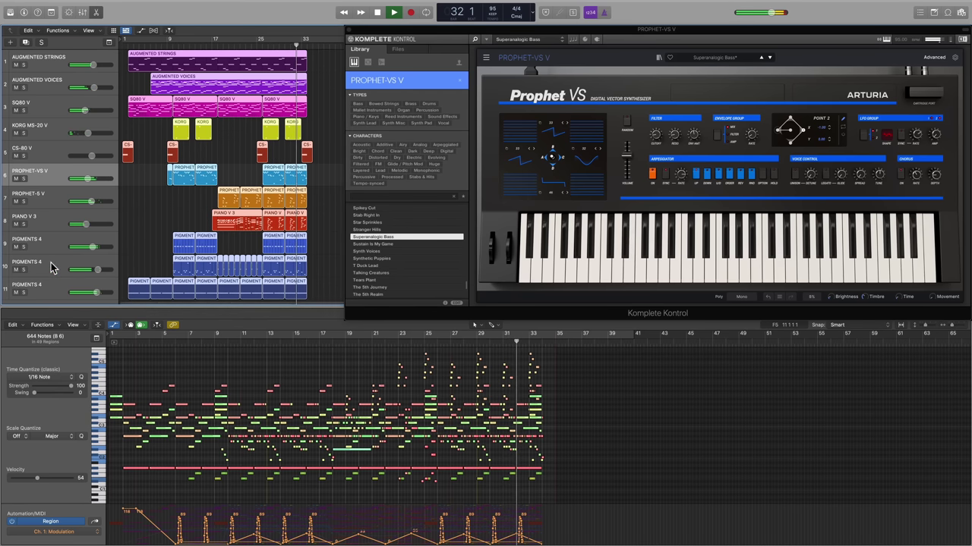
{"action": "left_click", "coordinate": [41, 152]}
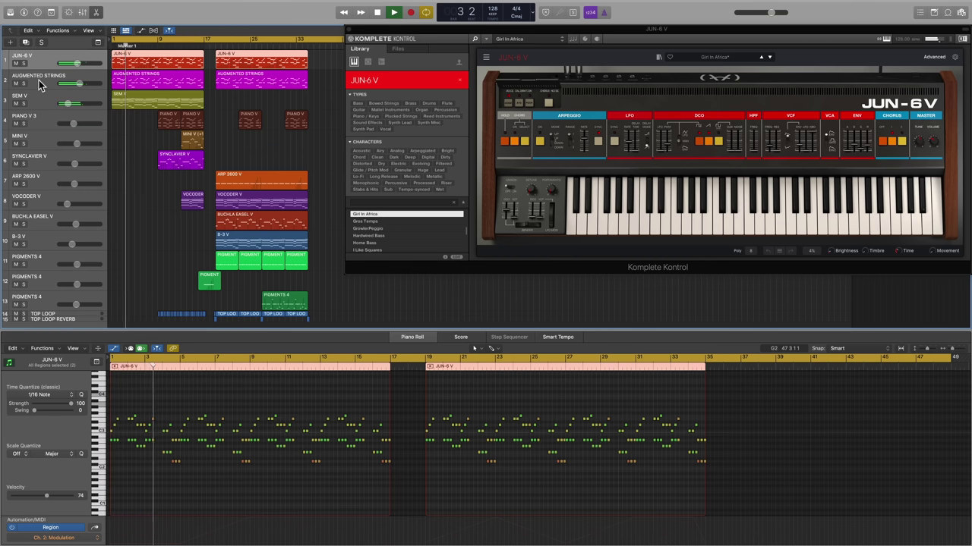
Follow the 128 BPM song through AUGMENTED STRINGS, SEM V, PIANO V 3, SYNCLAVIER V, MINI V and the Pigments That Kind track
{"action": "left_click", "coordinate": [38, 80]}
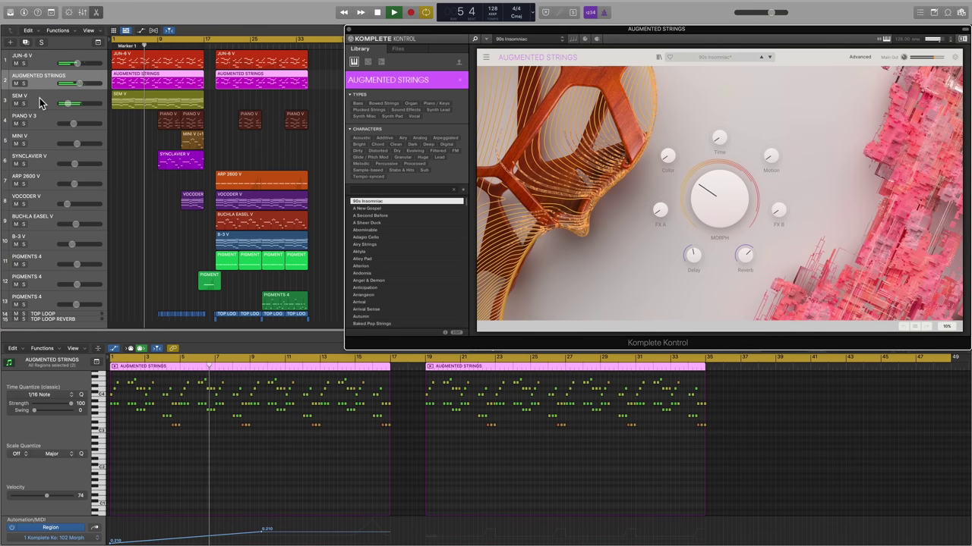
{"action": "left_click", "coordinate": [42, 104]}
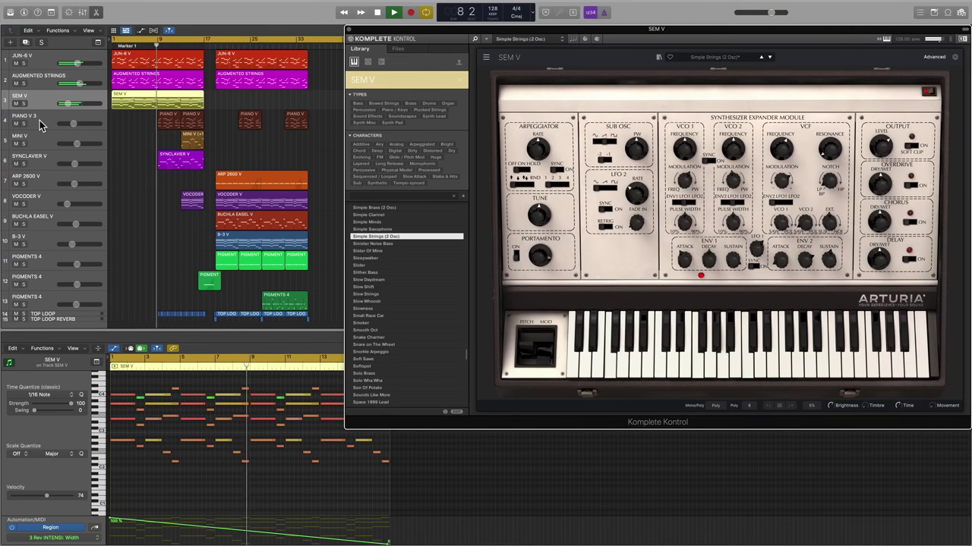
{"action": "left_click", "coordinate": [40, 120]}
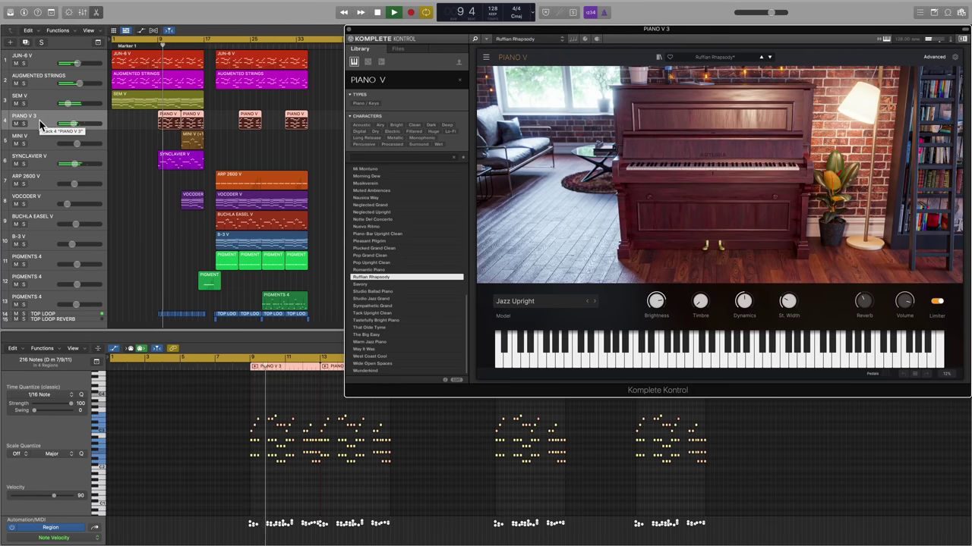
{"action": "left_click", "coordinate": [41, 161]}
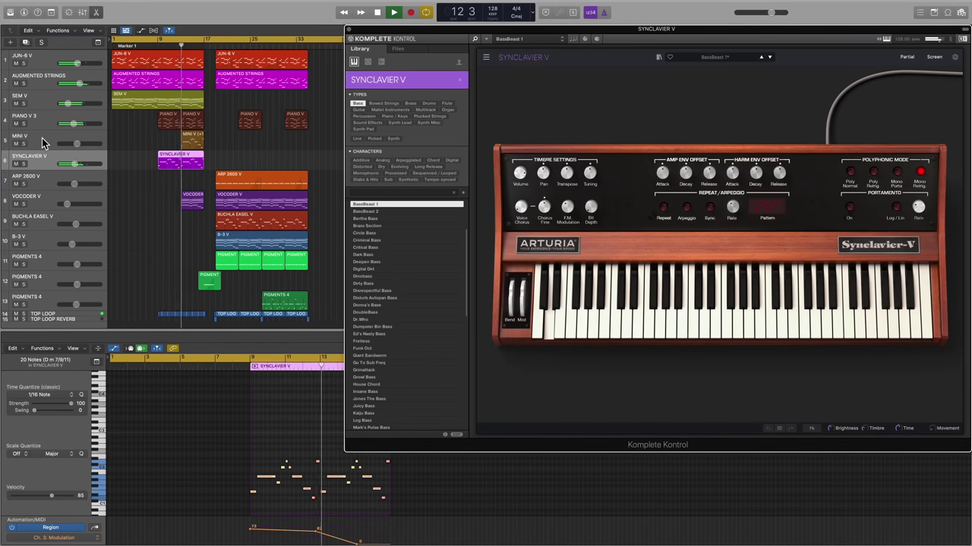
{"action": "left_click", "coordinate": [41, 138]}
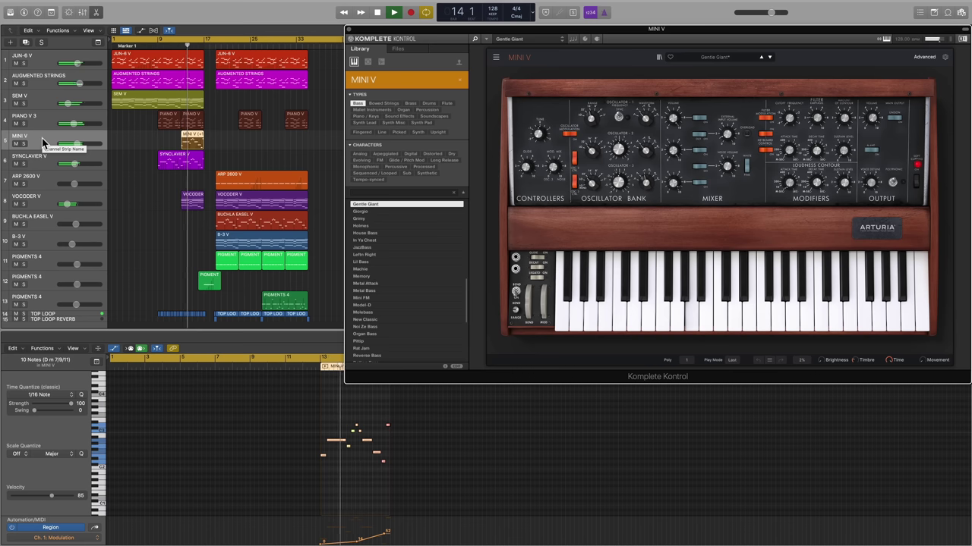
{"action": "left_click", "coordinate": [41, 279]}
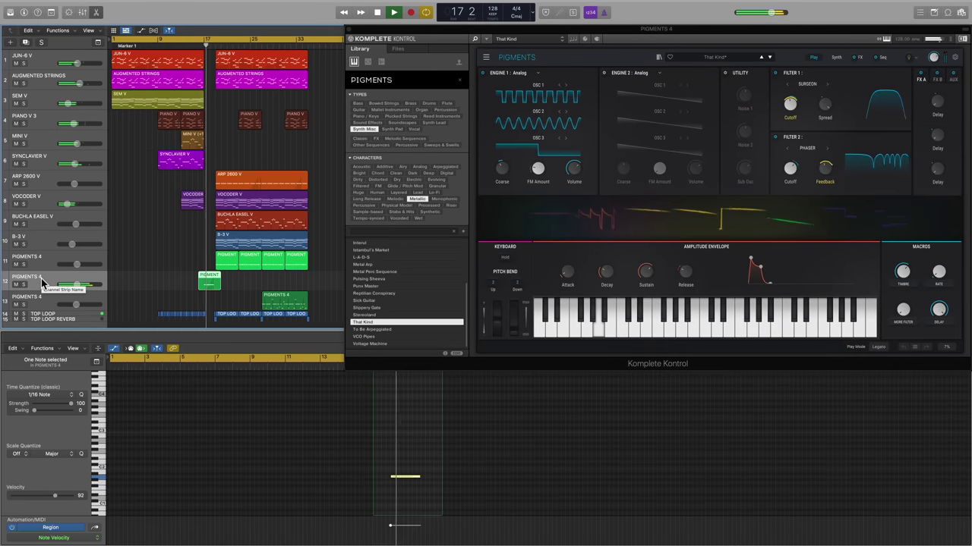
Follow playback through ARP 2600 V, VOCODER V, BUCHLA EASEL V, B-3 V and the Pigments EDM Kick and 3030 Bassline tracks
{"action": "left_click", "coordinate": [46, 186]}
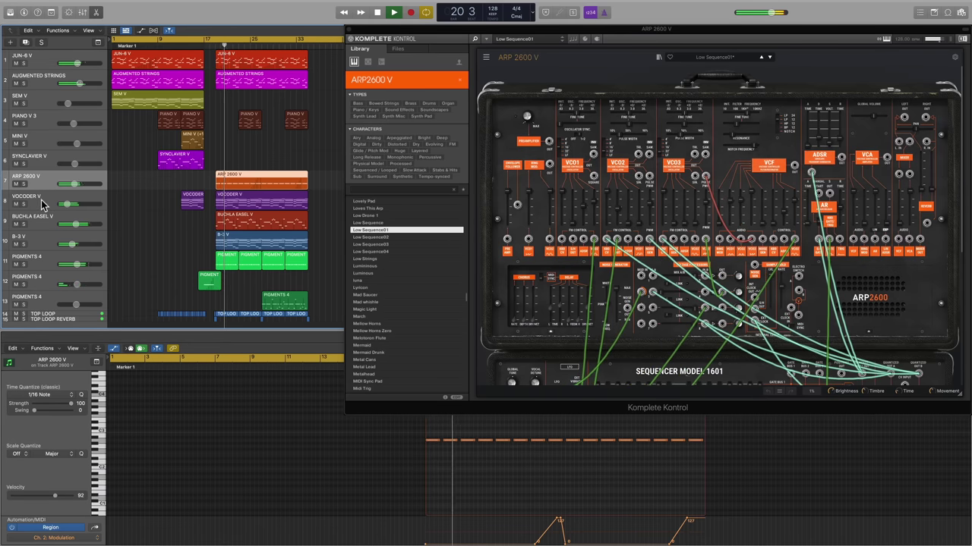
{"action": "left_click", "coordinate": [43, 205]}
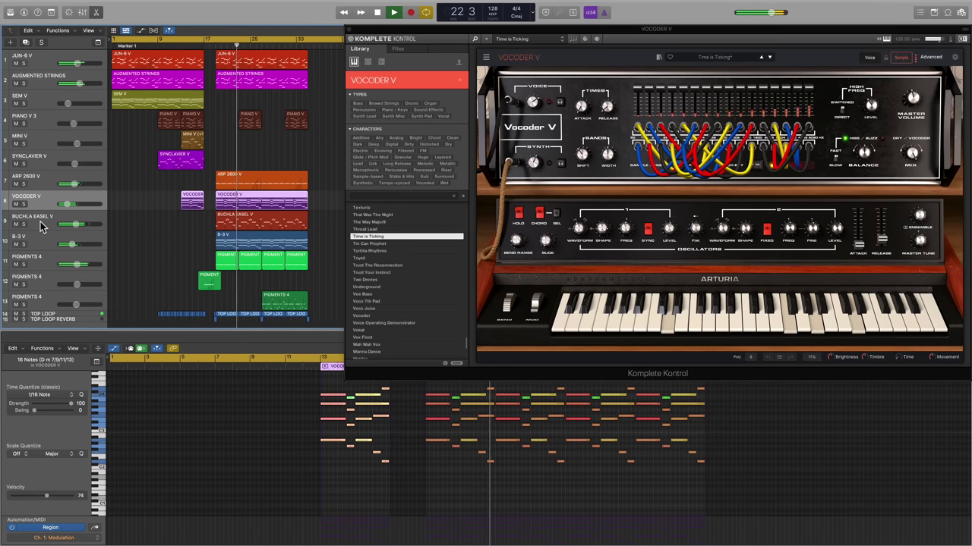
{"action": "left_click", "coordinate": [40, 222]}
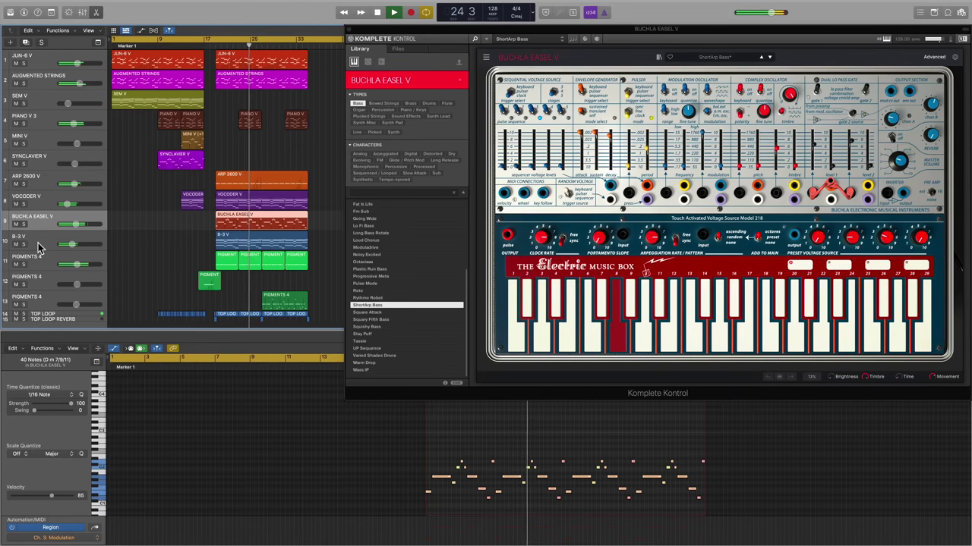
{"action": "left_click", "coordinate": [38, 243]}
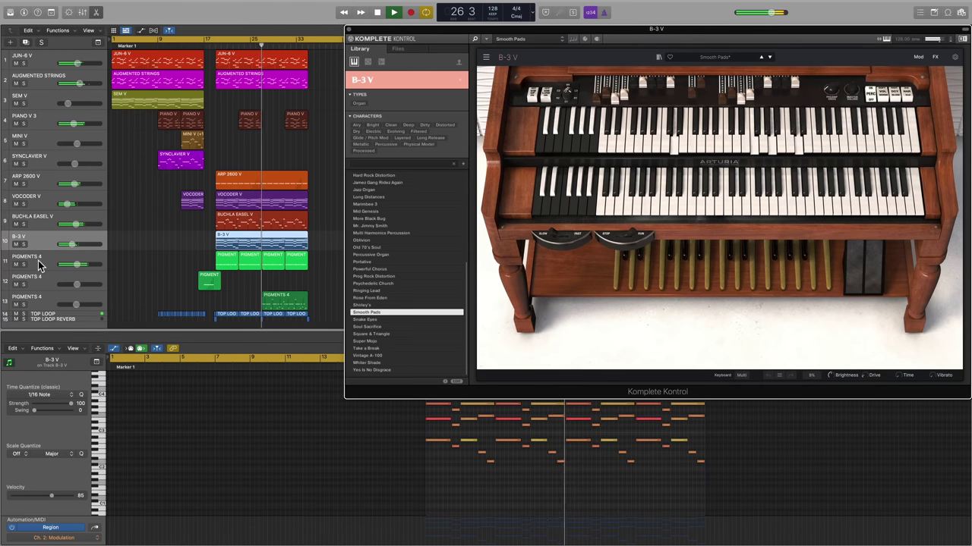
{"action": "left_click", "coordinate": [40, 265]}
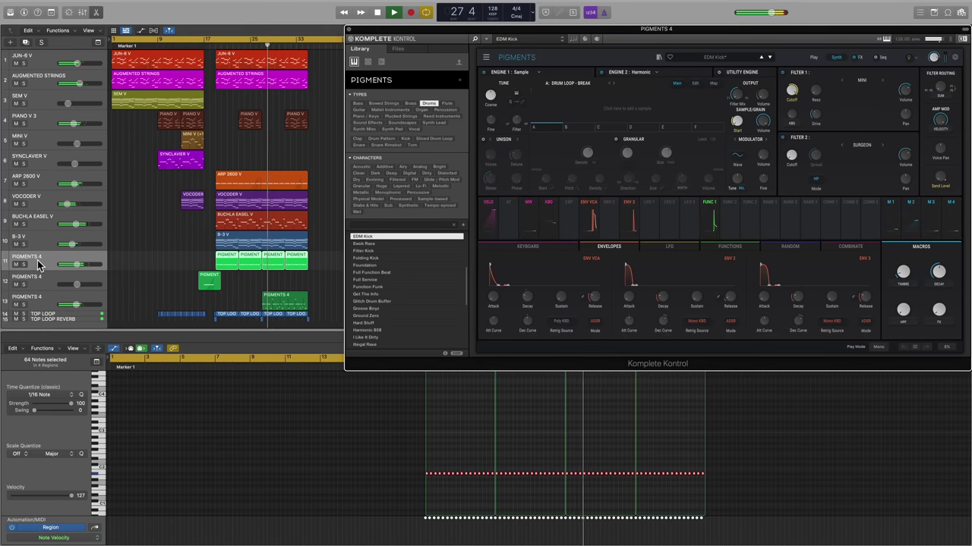
{"action": "left_click", "coordinate": [42, 306]}
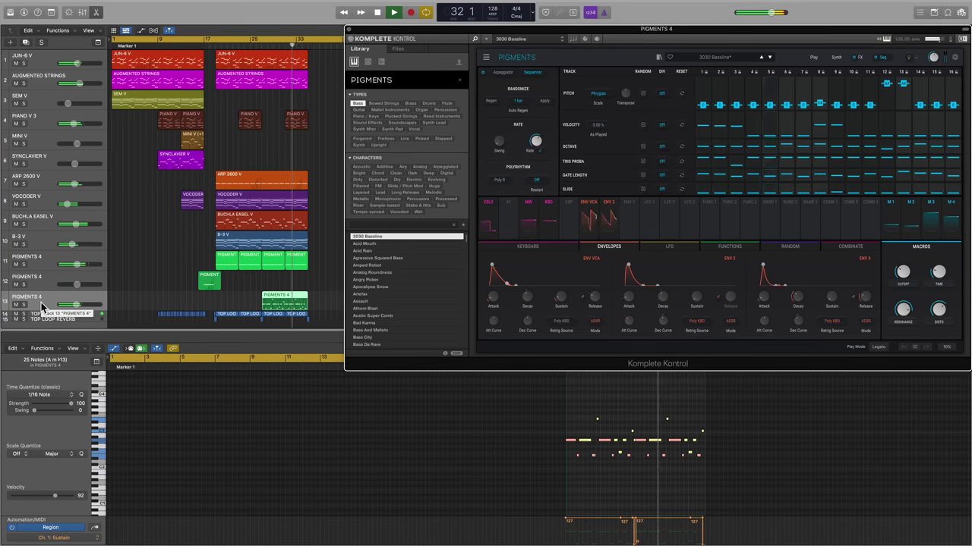